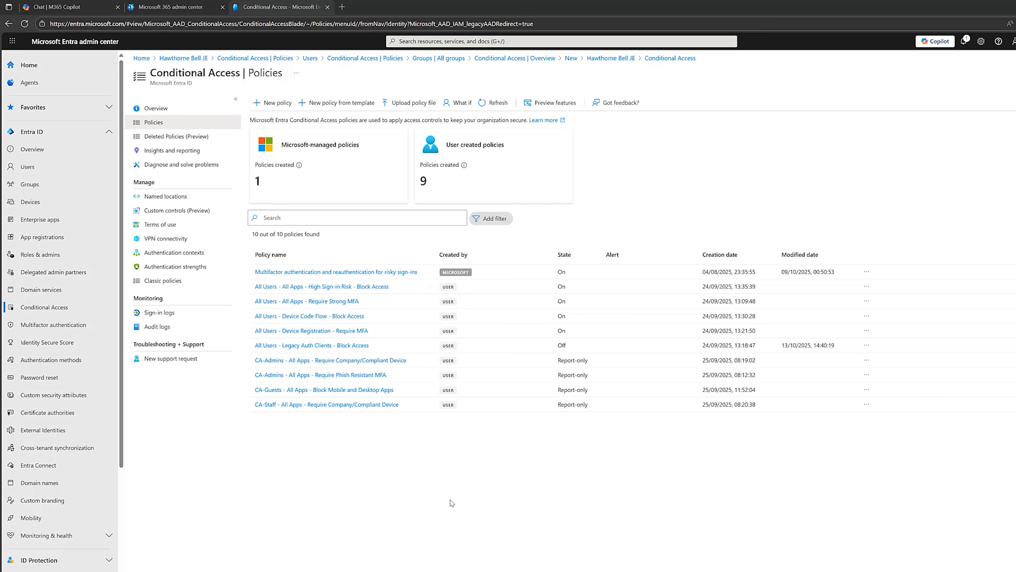
Review the list of all groups in the tenant, and return to the Conditional Access policies
{"action": "left_click", "coordinate": [70, 191]}
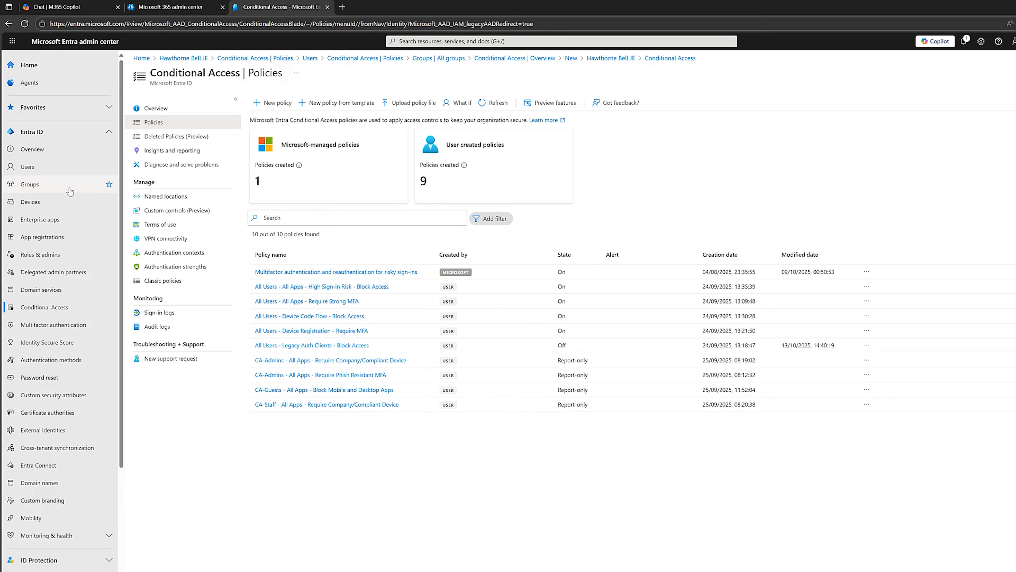
{"action": "left_click", "coordinate": [173, 127]}
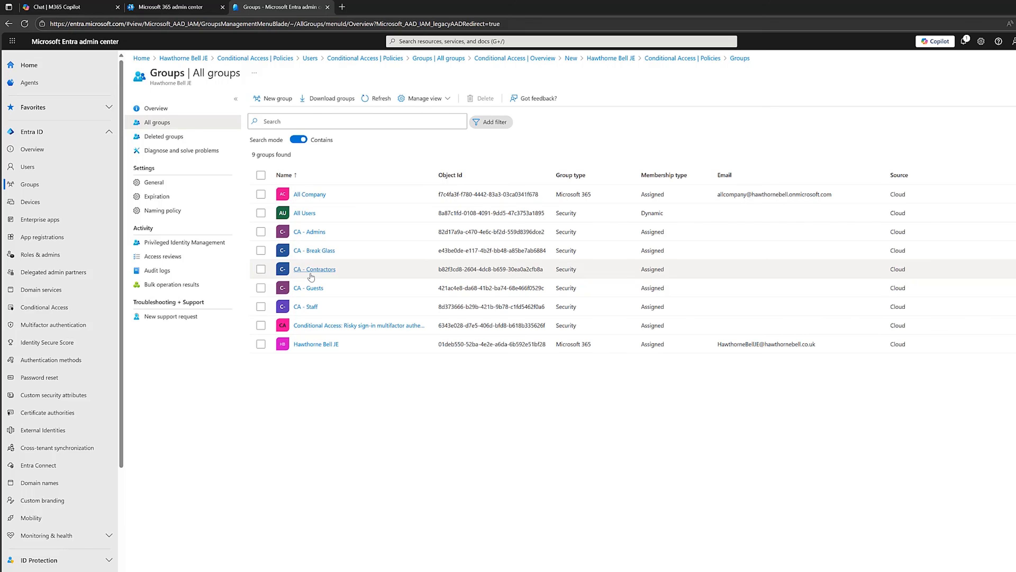
{"action": "left_click", "coordinate": [71, 313]}
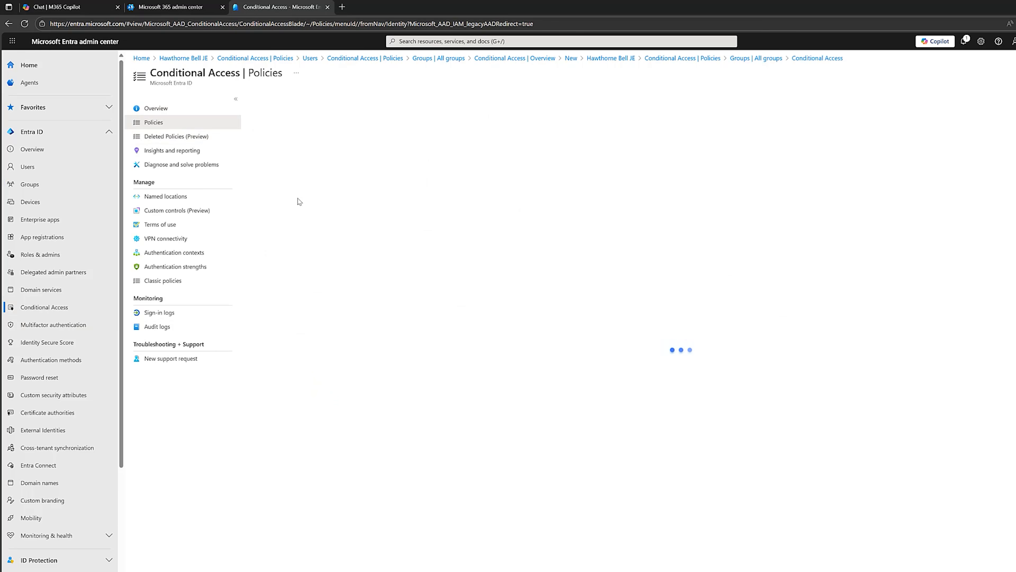
Start a new Conditional Access policy named "CA-Contractors - All Apps - Block Mobile & Desktops Apps"
{"action": "left_click", "coordinate": [269, 103]}
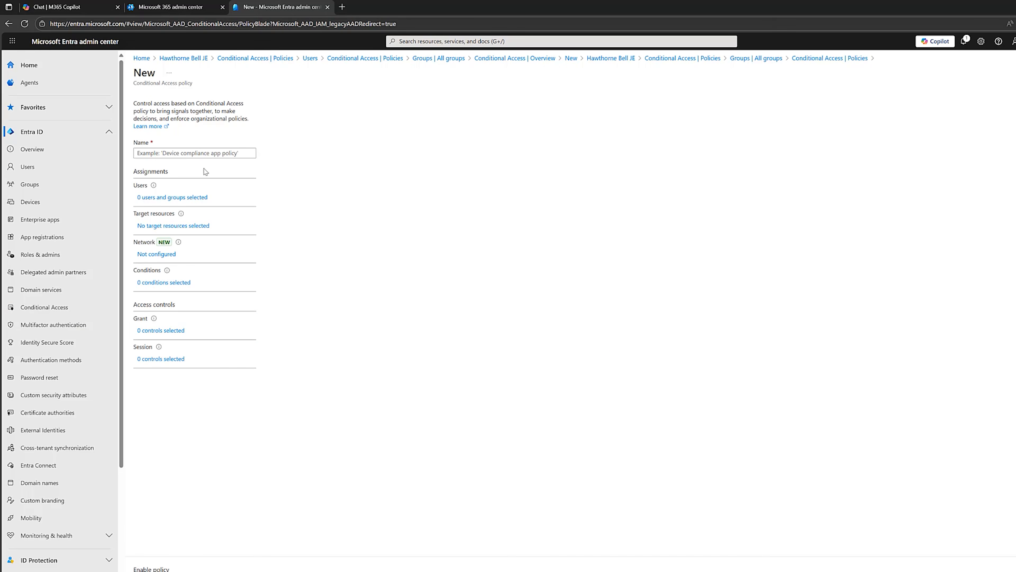
{"action": "left_click", "coordinate": [184, 153]}
{"action": "type", "text": "CA-Contractors - All Apps - Block Mobile & Desktop Apps"}
{"action": "left_click_drag", "start_coordinate": [184, 153], "coordinate": [290, 172]}
{"action": "left_click", "coordinate": [291, 173]}
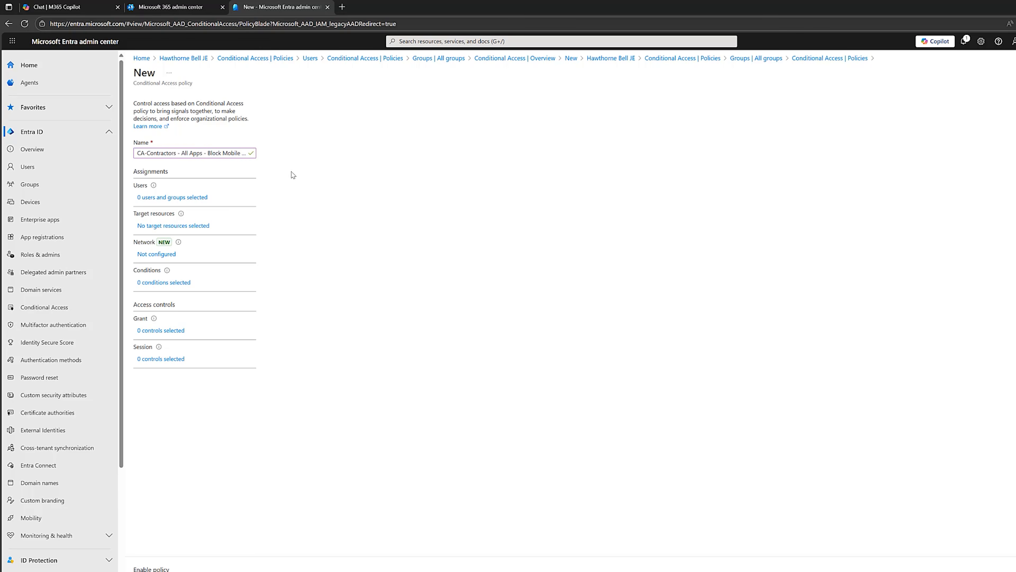
Apply the all-apps blocking policy to selected users and groups, including the CA - Contractors group
{"action": "left_click", "coordinate": [161, 197]}
{"action": "left_click", "coordinate": [275, 205]}
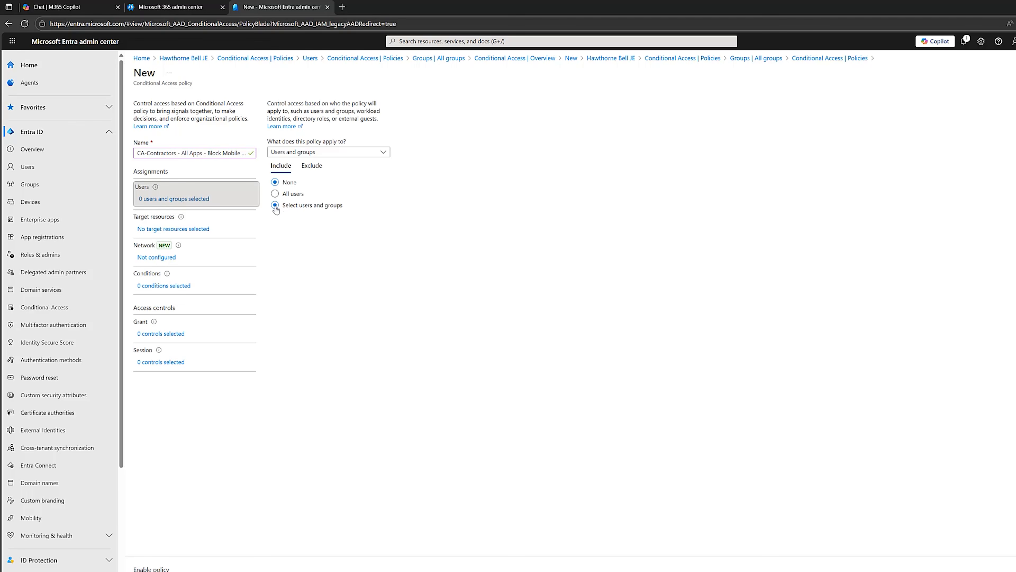
{"action": "left_click", "coordinate": [284, 251]}
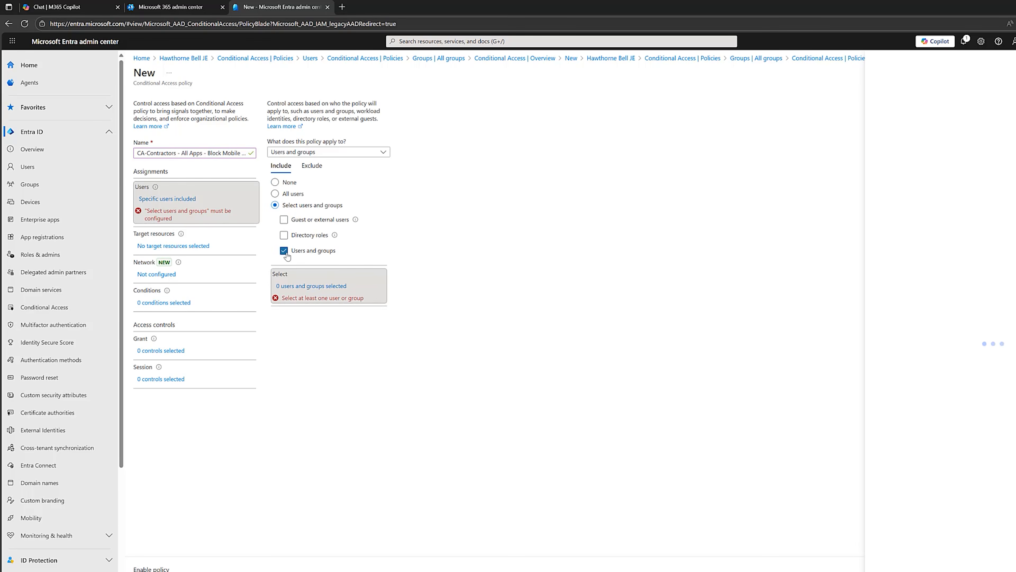
{"action": "left_click", "coordinate": [647, 368]}
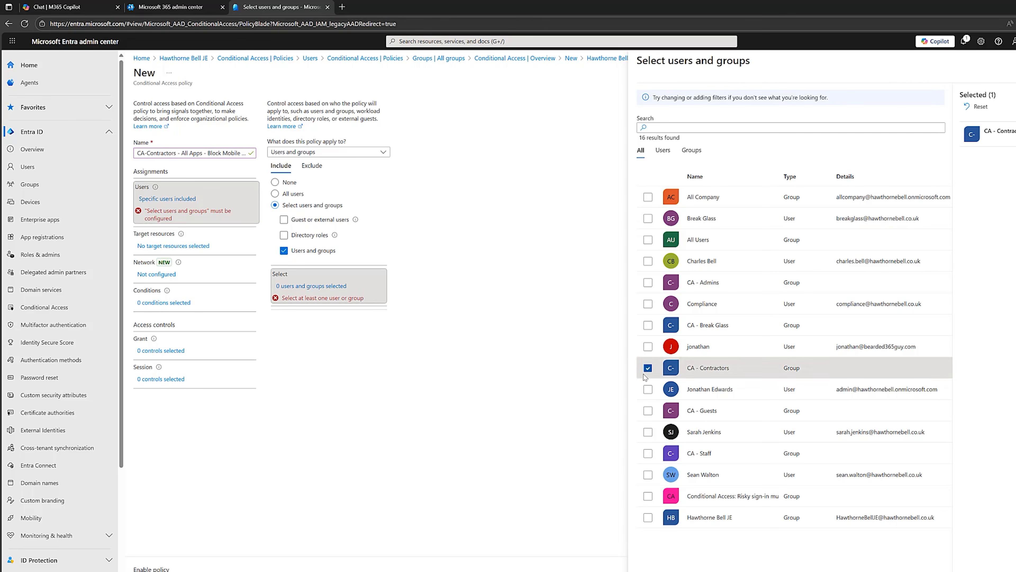
{"action": "left_click", "coordinate": [655, 570]}
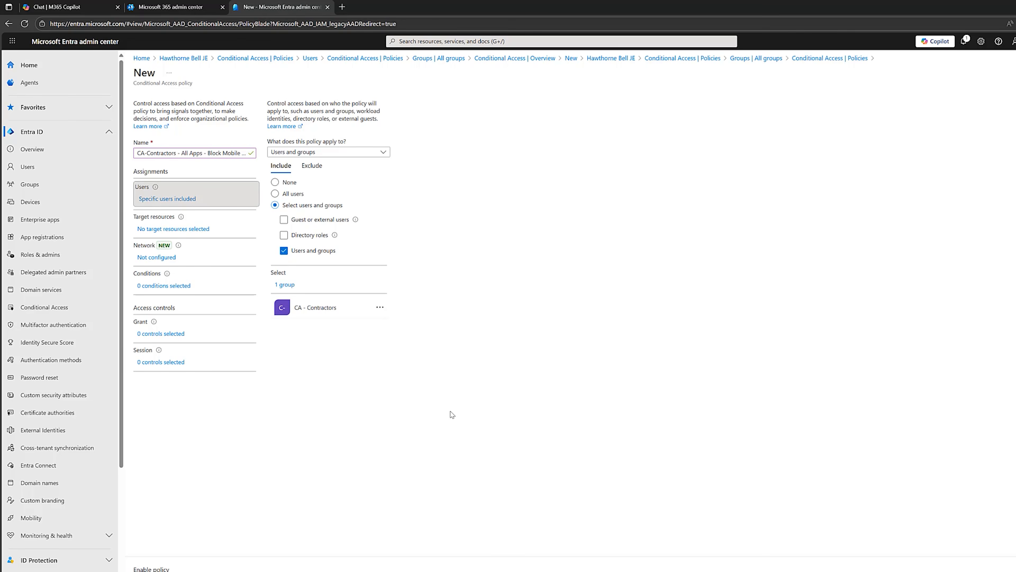
Exclude the CA - Break Glass group from the all-apps blocking policy
{"action": "left_click", "coordinate": [313, 165]}
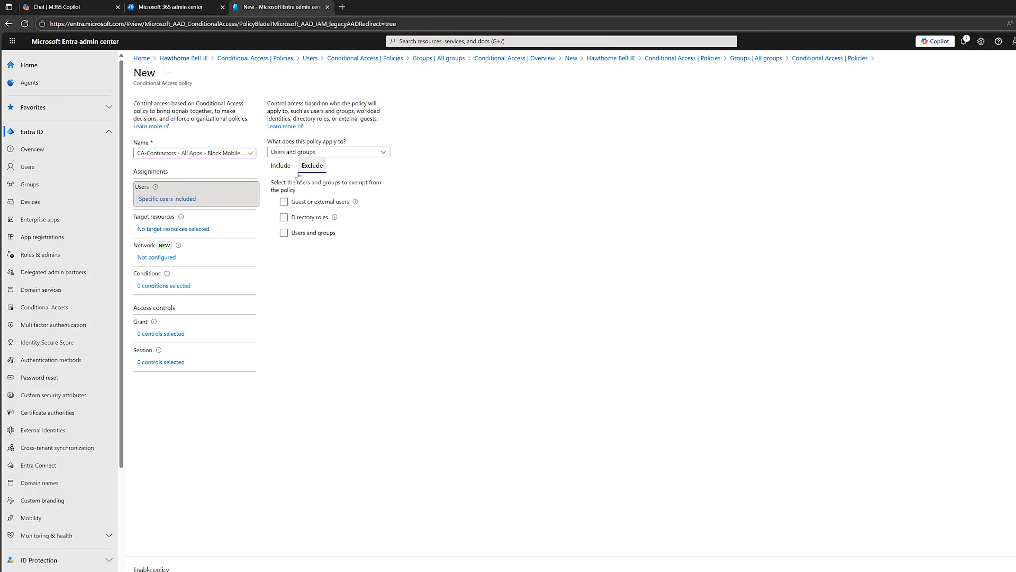
{"action": "left_click", "coordinate": [284, 232]}
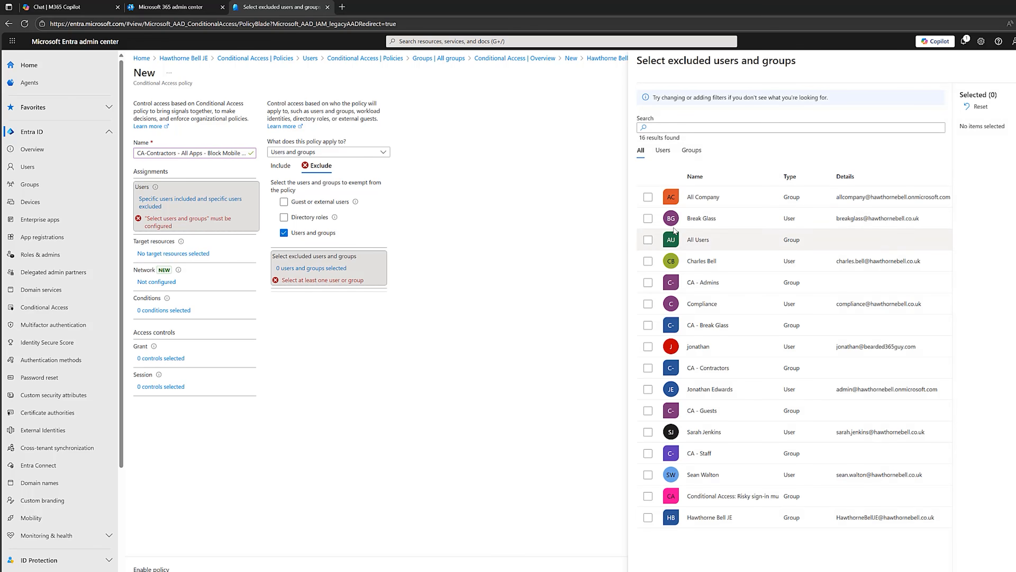
{"action": "left_click", "coordinate": [648, 325]}
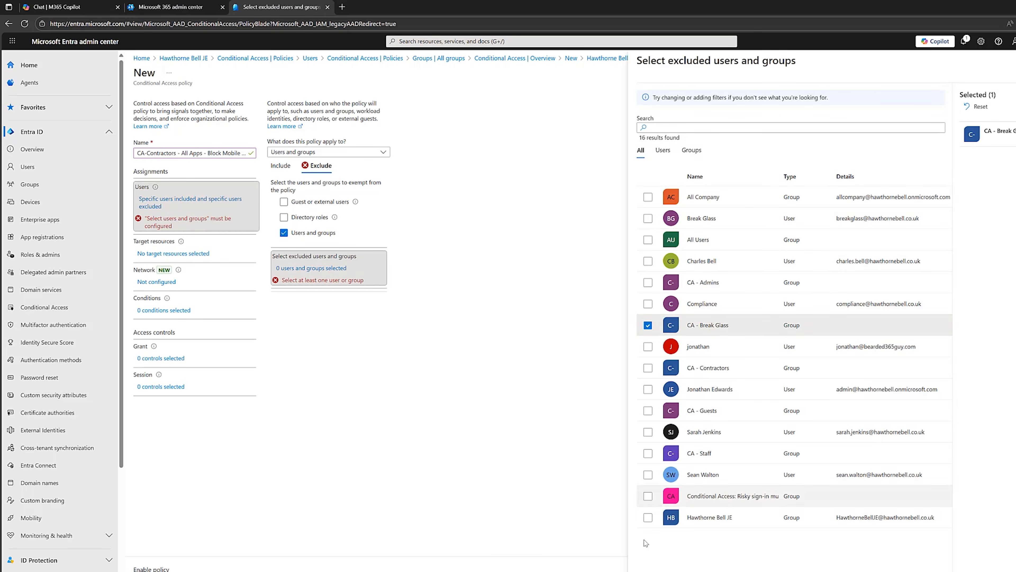
{"action": "left_click", "coordinate": [421, 492]}
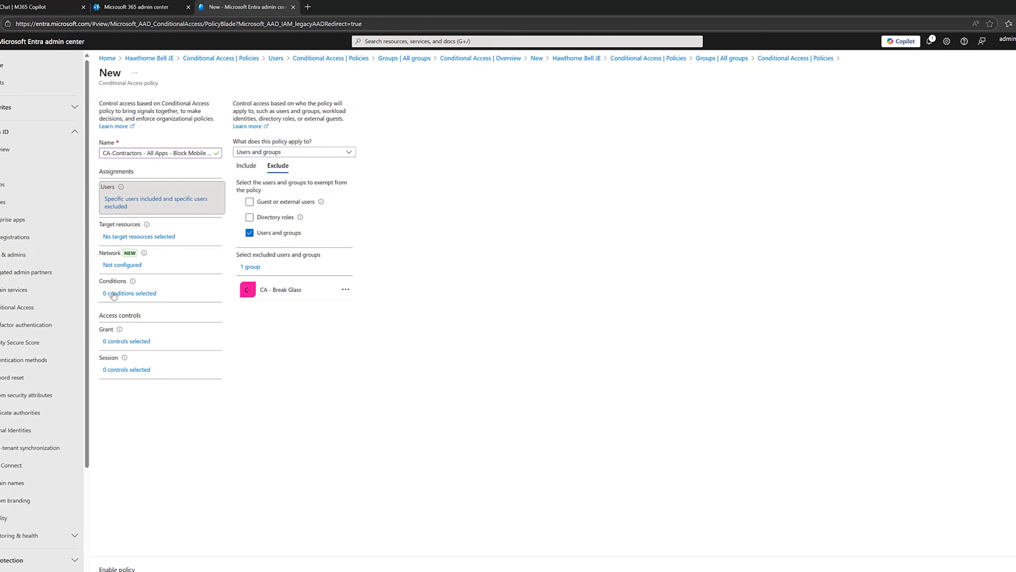
Configure the client apps condition to cover mobile and desktop clients, Exchange ActiveSync clients and other clients, leaving out Browser
{"action": "left_click", "coordinate": [113, 294]}
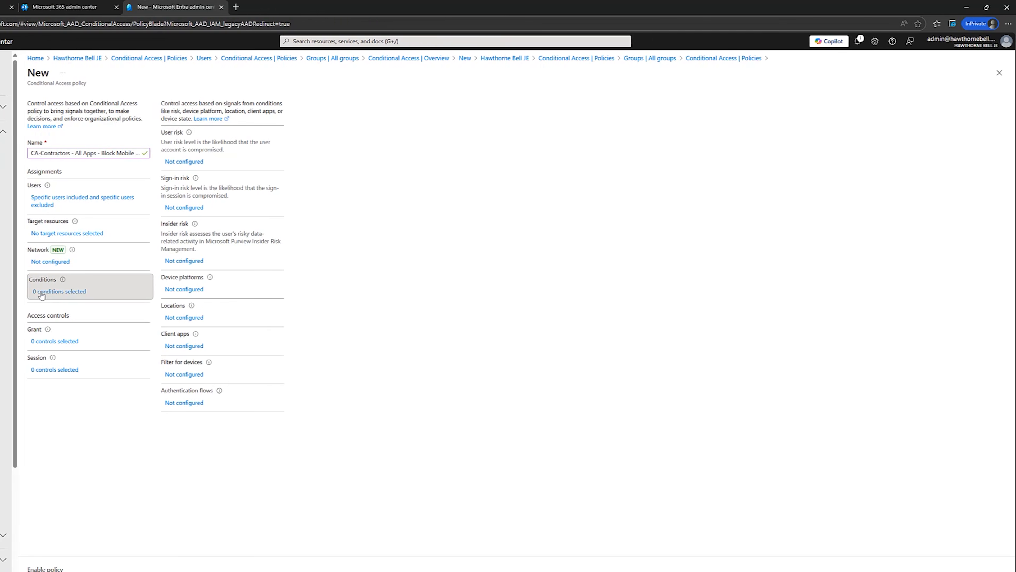
{"action": "left_click", "coordinate": [183, 347]}
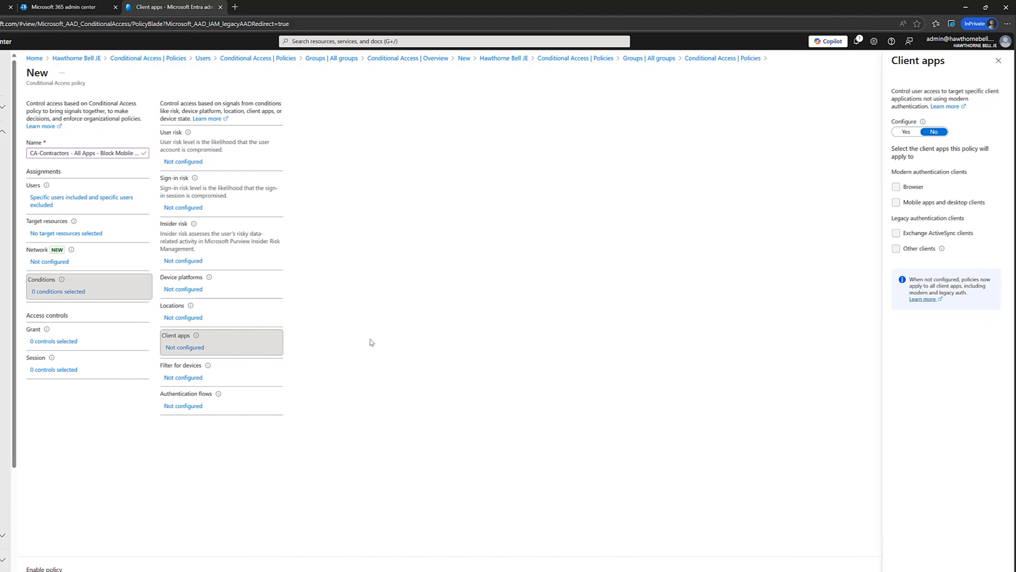
{"action": "left_click", "coordinate": [907, 132]}
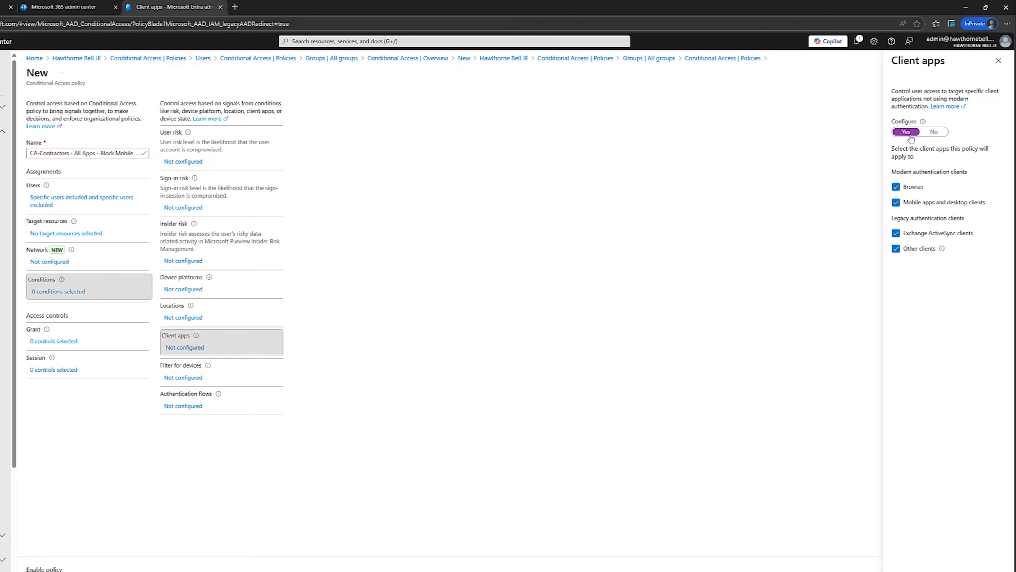
{"action": "left_click", "coordinate": [896, 187]}
{"action": "left_click", "coordinate": [908, 571]}
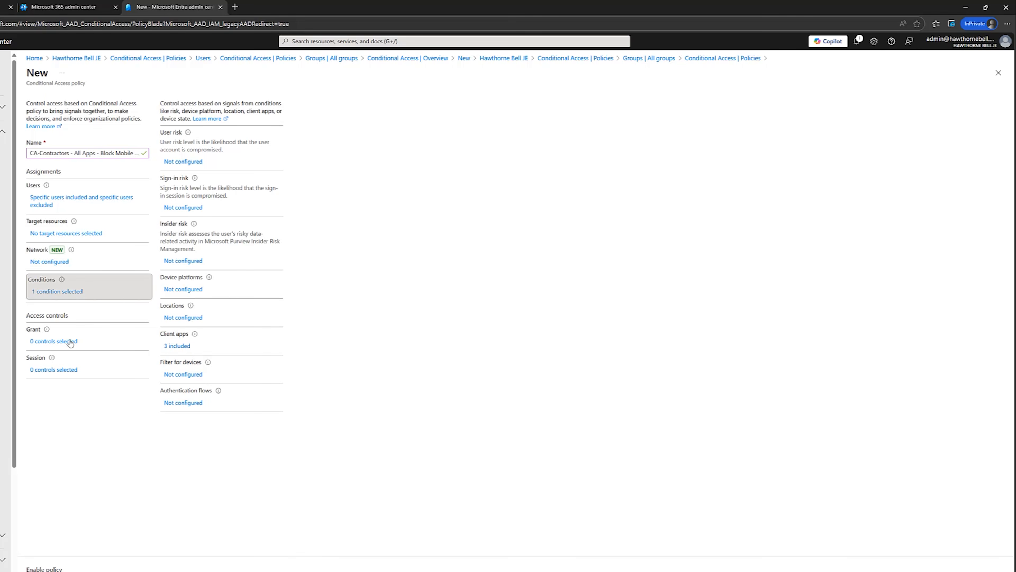
Set the policy's grant control to Block access, and create the policy
{"action": "left_click", "coordinate": [71, 342]}
{"action": "left_click", "coordinate": [889, 115]}
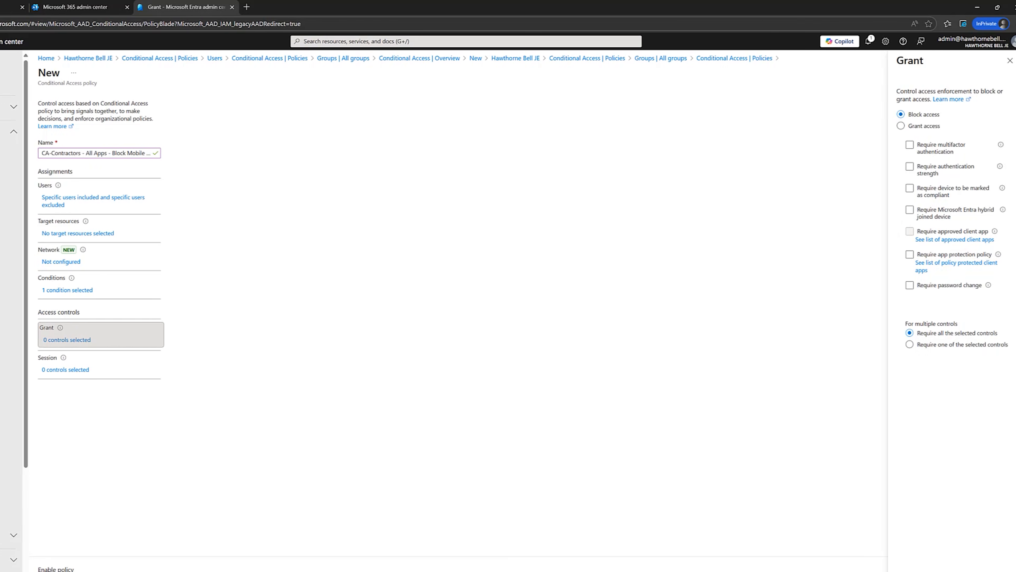
{"action": "left_click", "coordinate": [899, 570]}
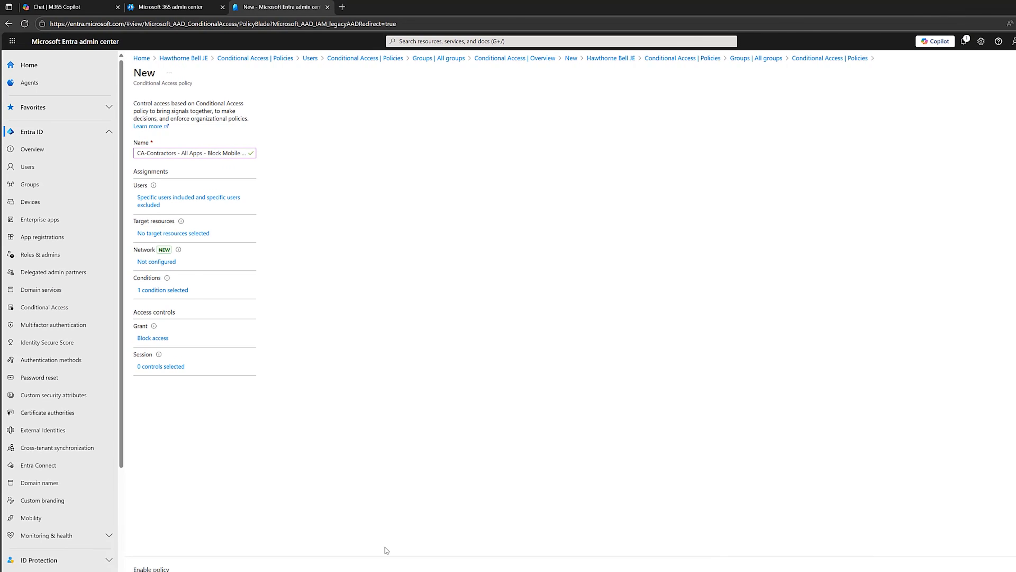
{"action": "left_click", "coordinate": [151, 571]}
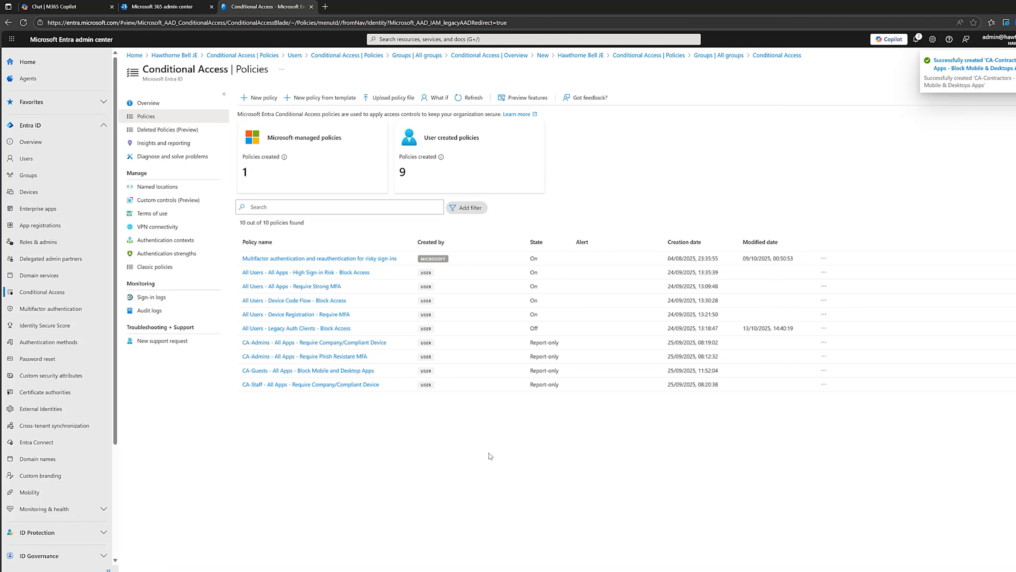
{"action": "left_click", "coordinate": [468, 98]}
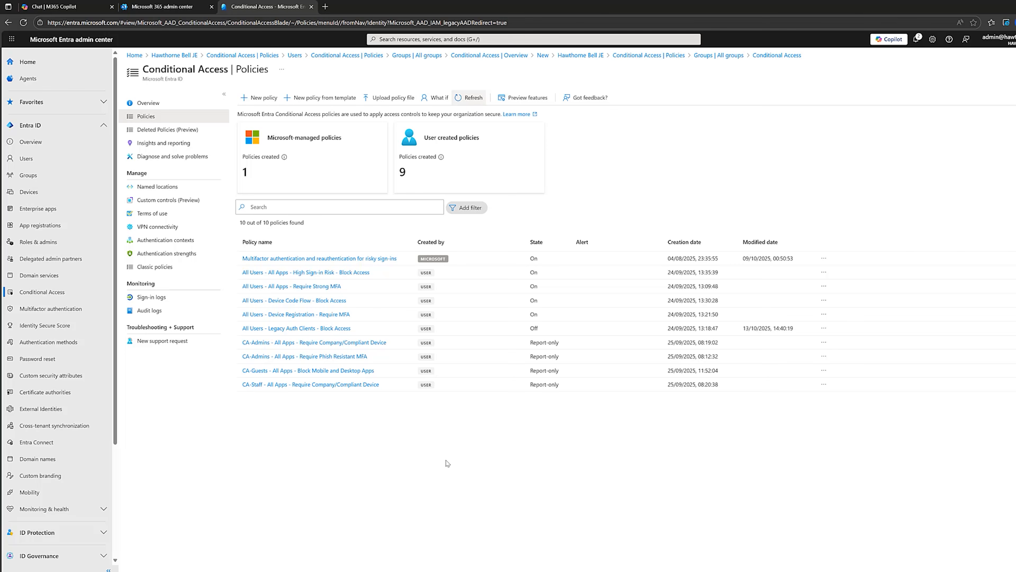
Switch to the SharePoint admin center and review the access control options for unmanaged devices
{"action": "left_click", "coordinate": [183, 6]}
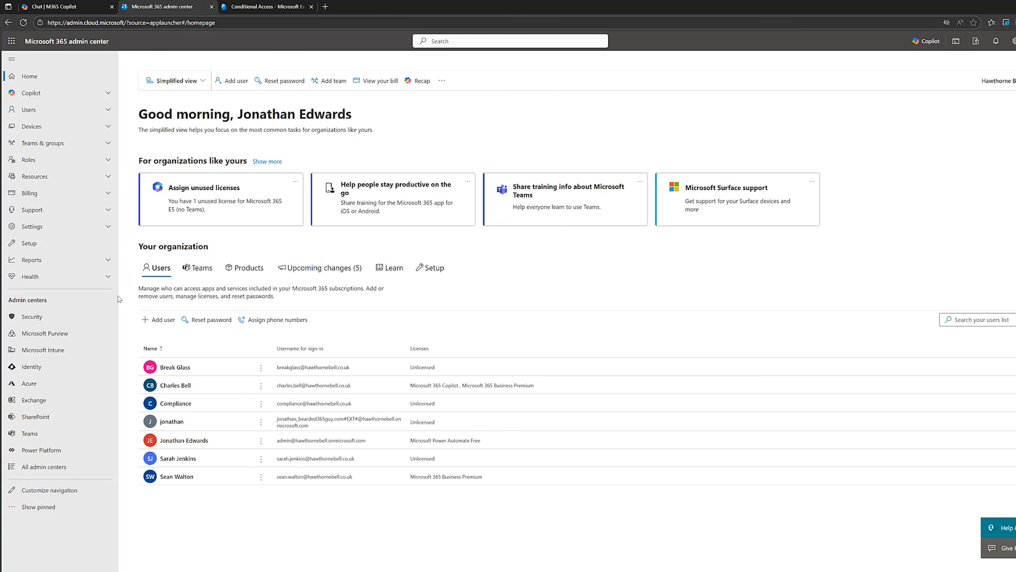
{"action": "left_click", "coordinate": [75, 419]}
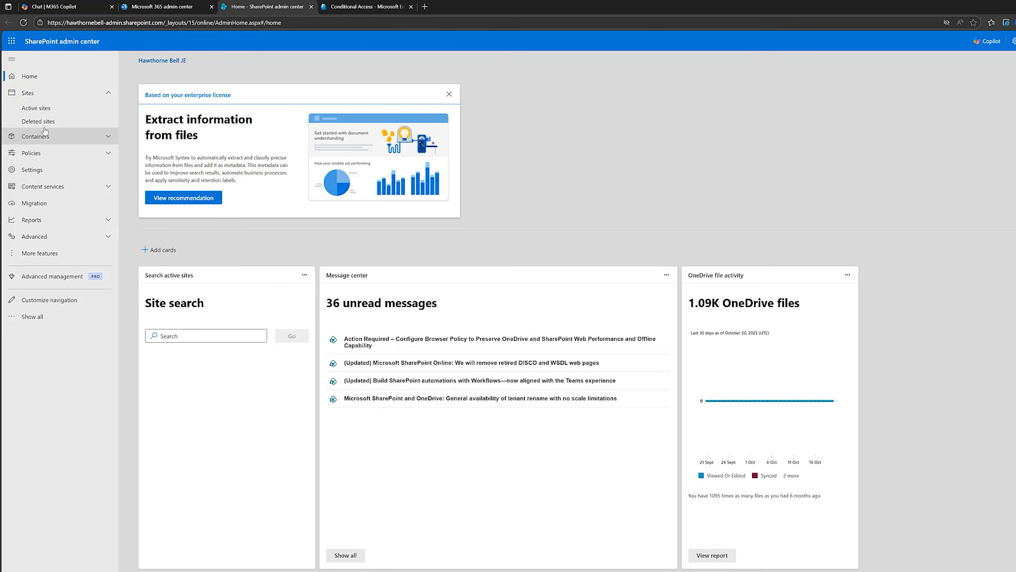
{"action": "left_click", "coordinate": [39, 155]}
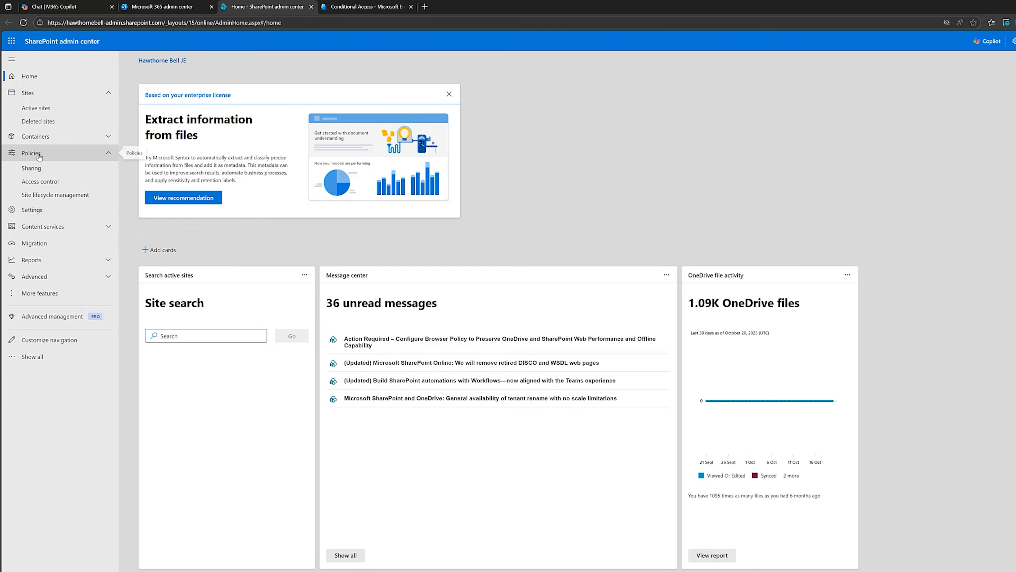
{"action": "left_click", "coordinate": [40, 181]}
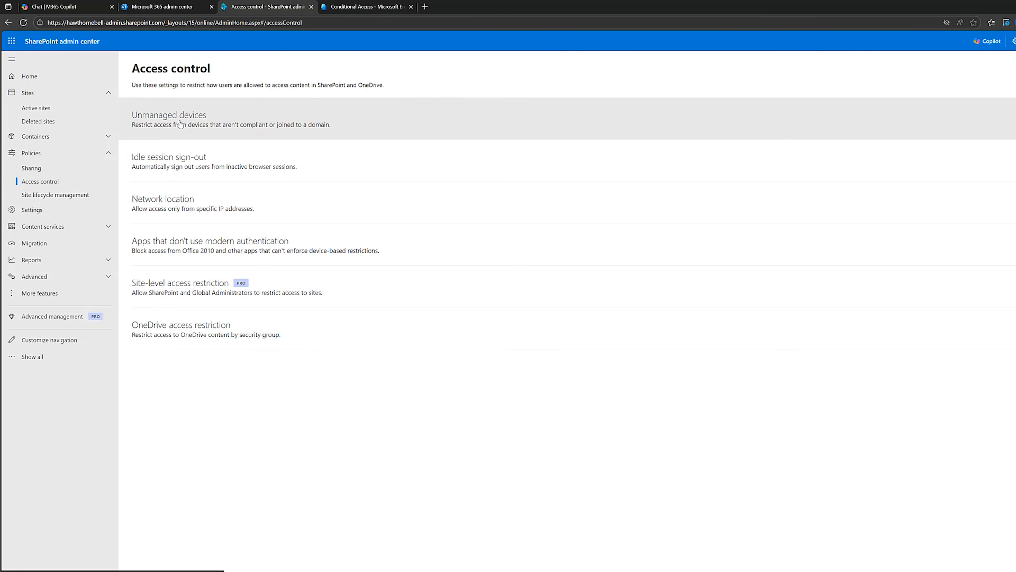
{"action": "left_click", "coordinate": [180, 124]}
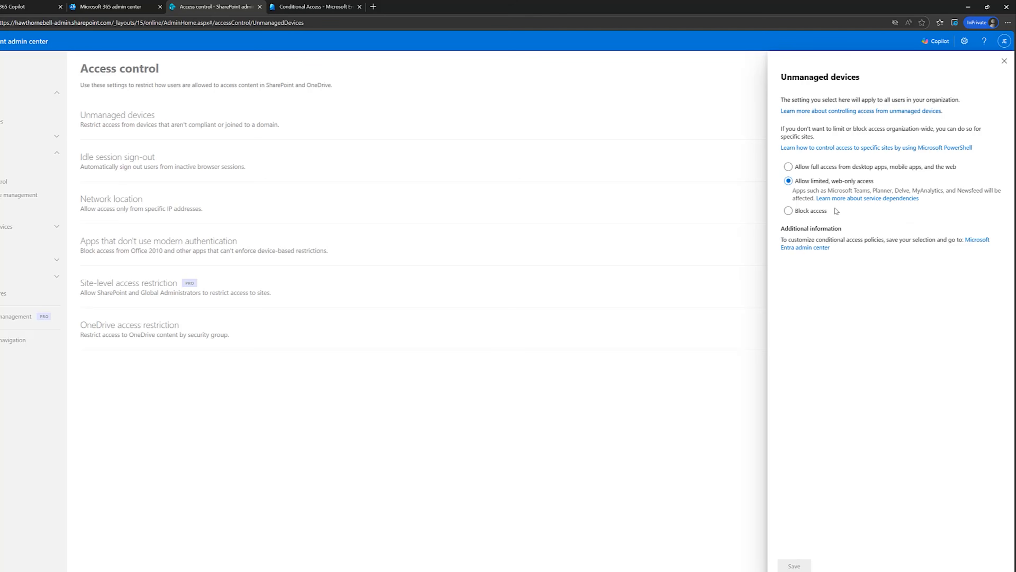
{"action": "left_click", "coordinate": [818, 212]}
Back in the Entra admin center, start a new Conditional Access policy named "CA-Contractors - SharePoint & OneDrive - App Enforced Restrictions"
{"action": "left_click", "coordinate": [349, 5]}
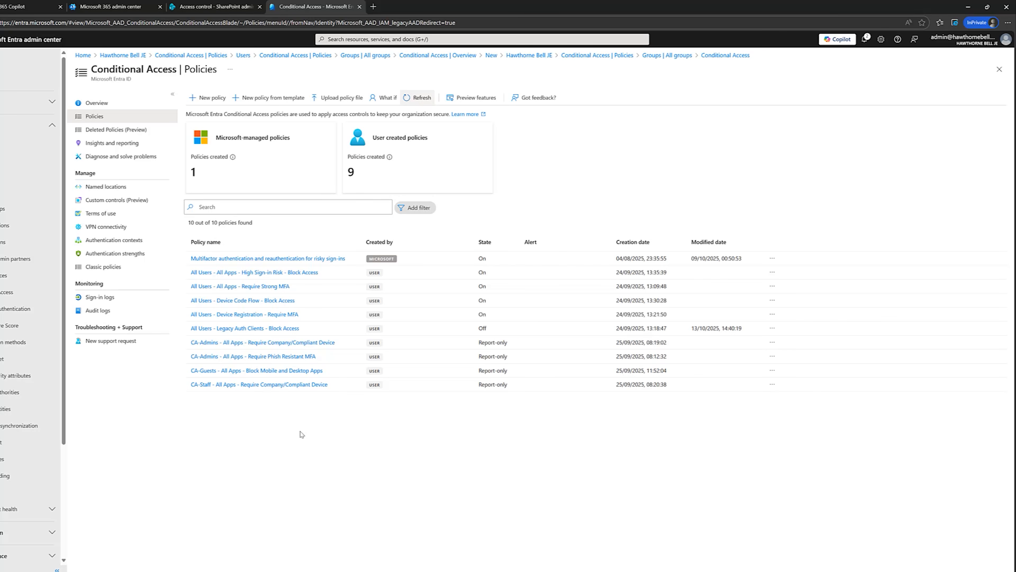
{"action": "left_click", "coordinate": [208, 98]}
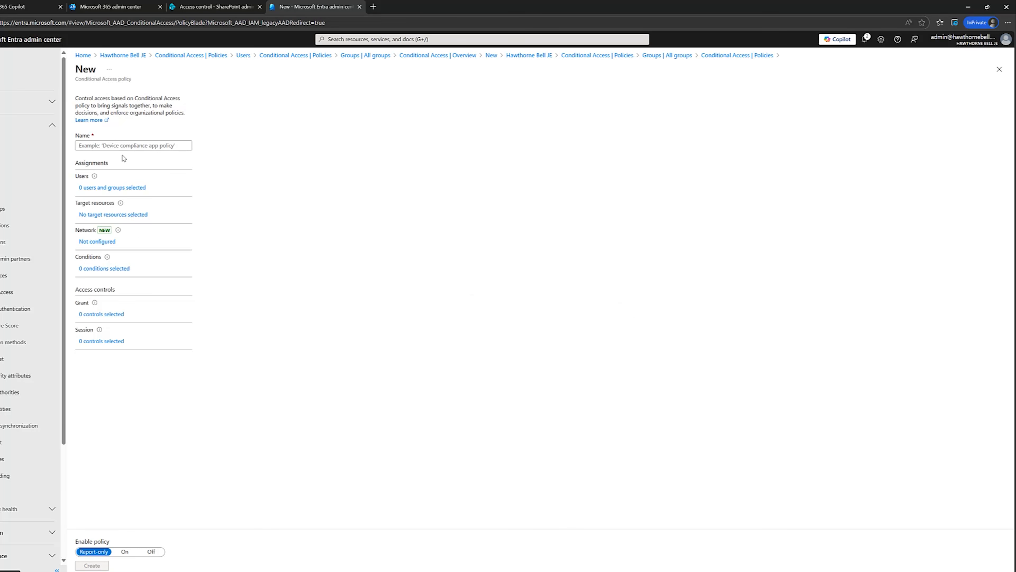
{"action": "left_click", "coordinate": [122, 147]}
{"action": "key", "text": "ctrl+v"}
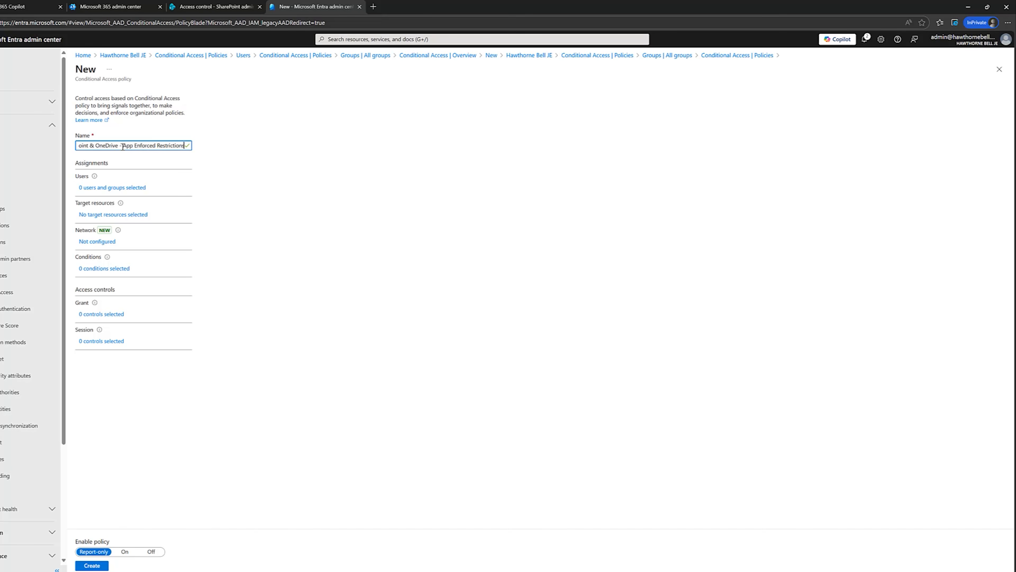
{"action": "left_click_drag", "start_coordinate": [122, 145], "coordinate": [215, 154]}
{"action": "left_click", "coordinate": [102, 145]}
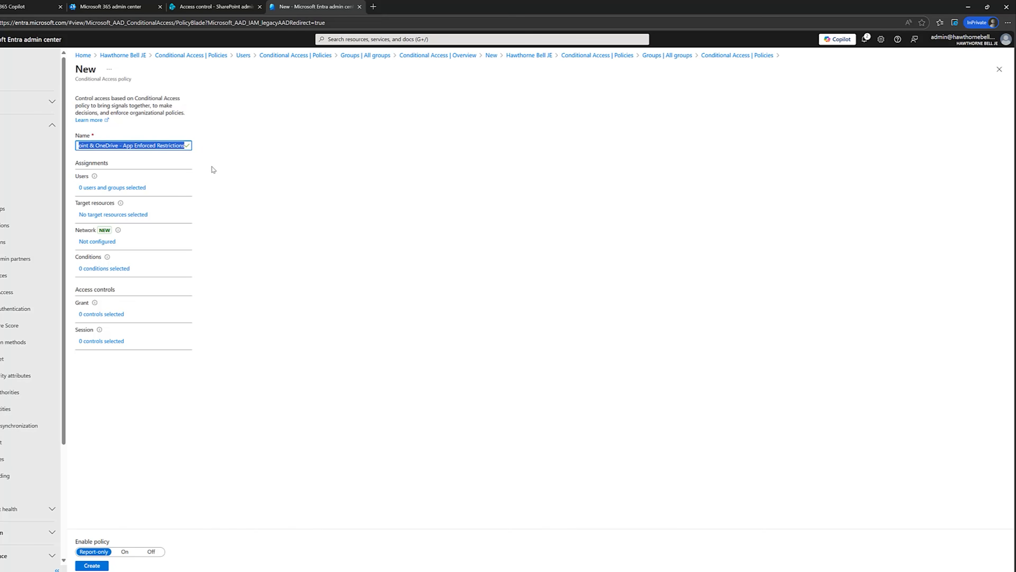
{"action": "left_click", "coordinate": [263, 172]}
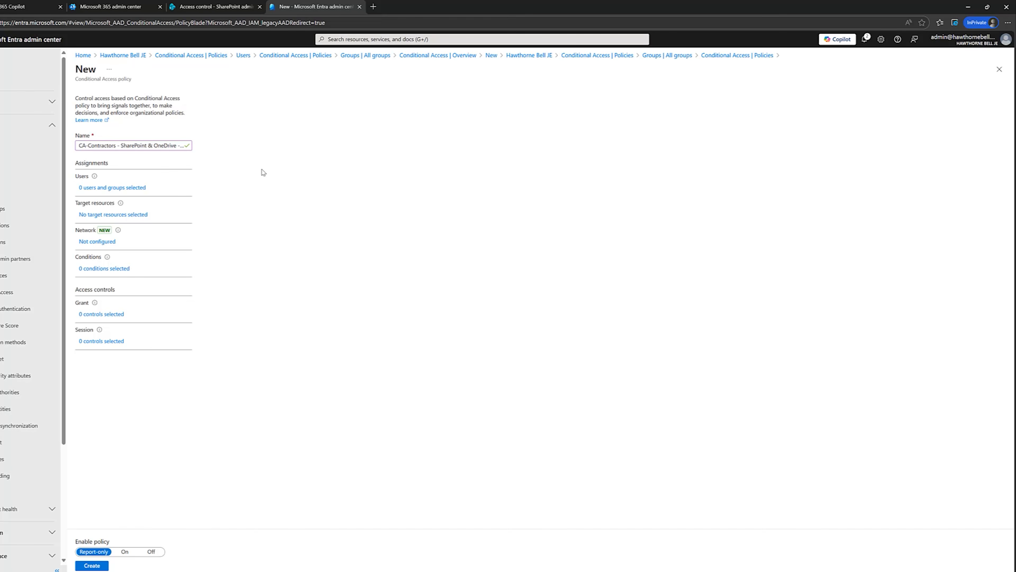
Apply the SharePoint & OneDrive policy to selected users and groups, including the CA - Contractors group
{"action": "left_click", "coordinate": [118, 189]}
{"action": "left_click", "coordinate": [229, 196]}
{"action": "left_click", "coordinate": [218, 238]}
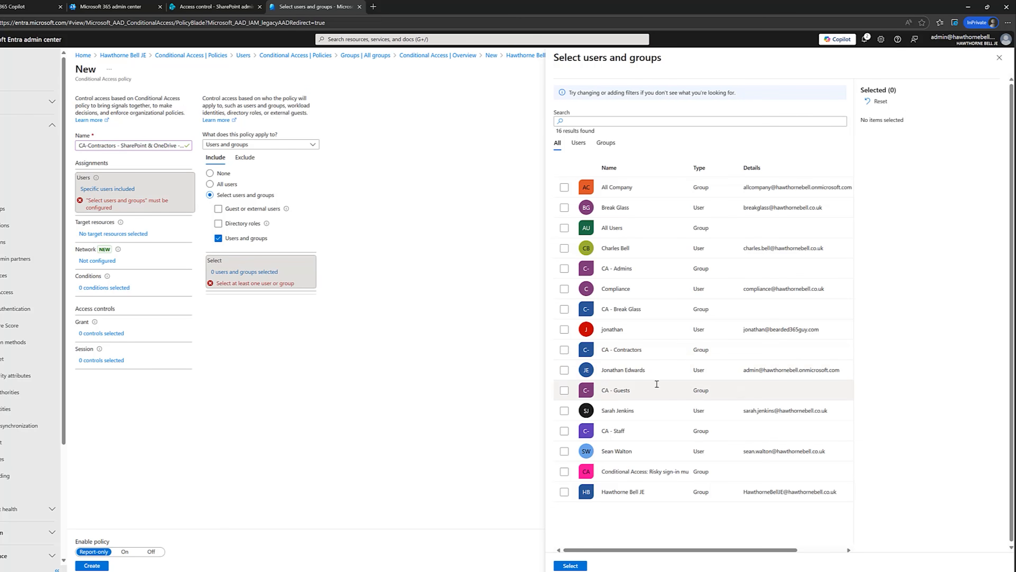
{"action": "left_click", "coordinate": [564, 350]}
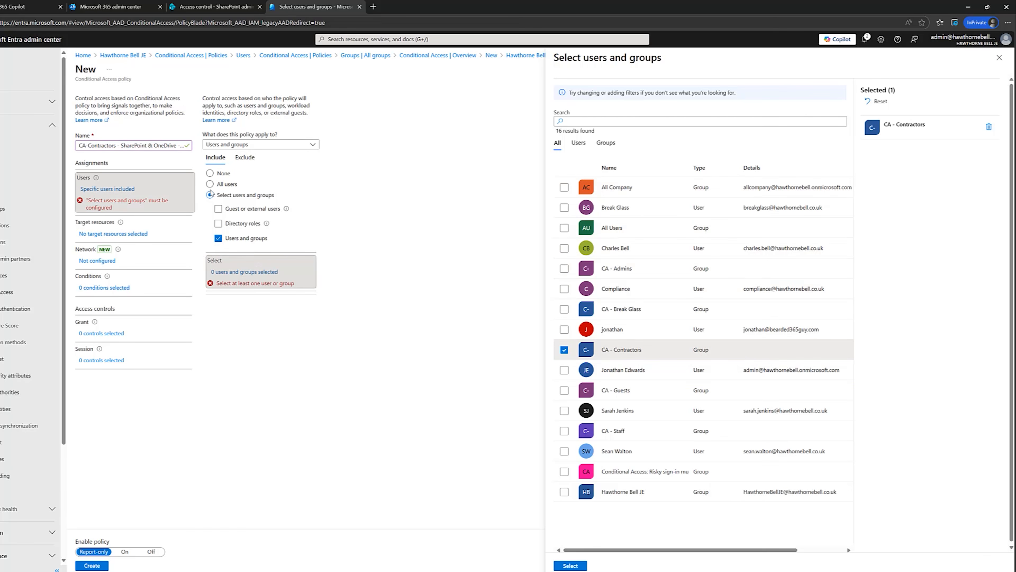
{"action": "left_click", "coordinate": [571, 565]}
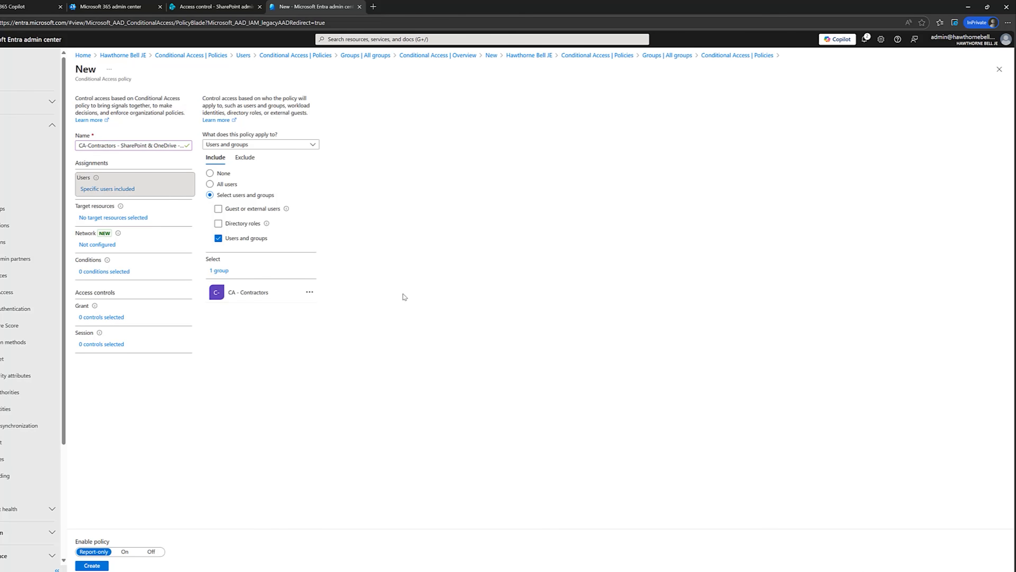
Exclude the CA - Break Glass group from the SharePoint & OneDrive policy
{"action": "left_click", "coordinate": [244, 157]}
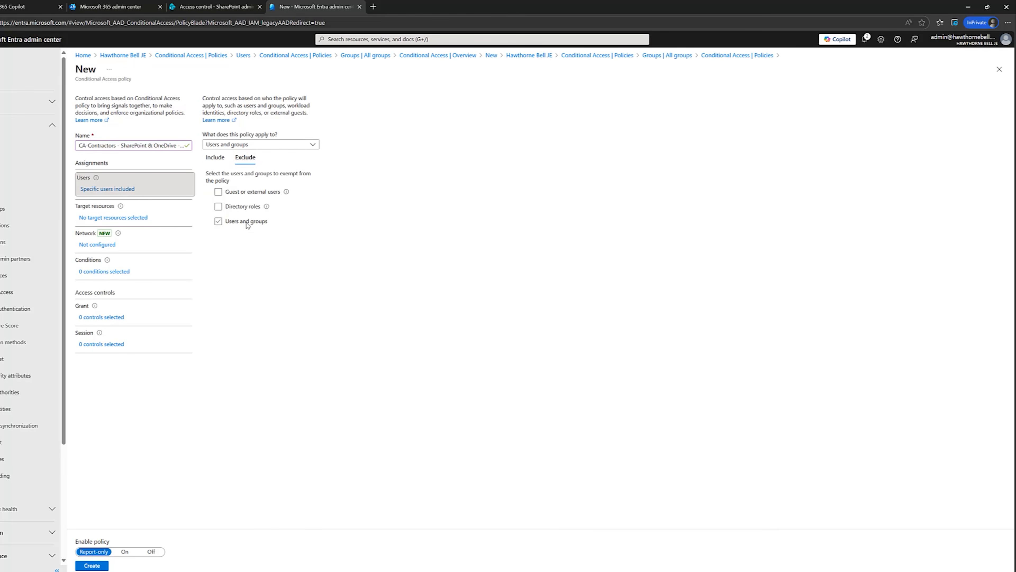
{"action": "left_click", "coordinate": [246, 224]}
{"action": "left_click", "coordinate": [564, 309]}
{"action": "left_click", "coordinate": [576, 565]}
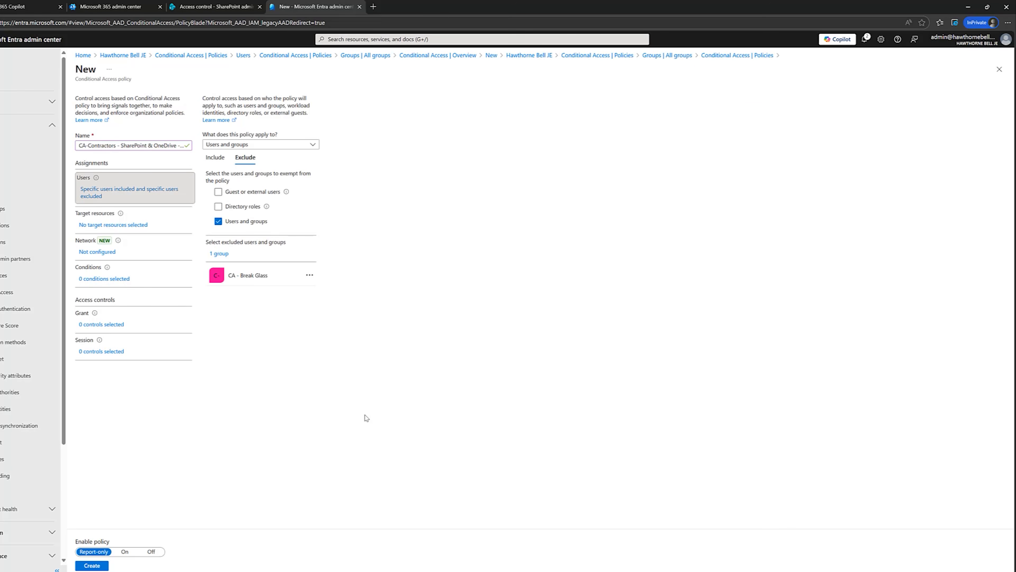
Set the policy's target resources to selected resources and include the Office 365 app
{"action": "left_click", "coordinate": [127, 227]}
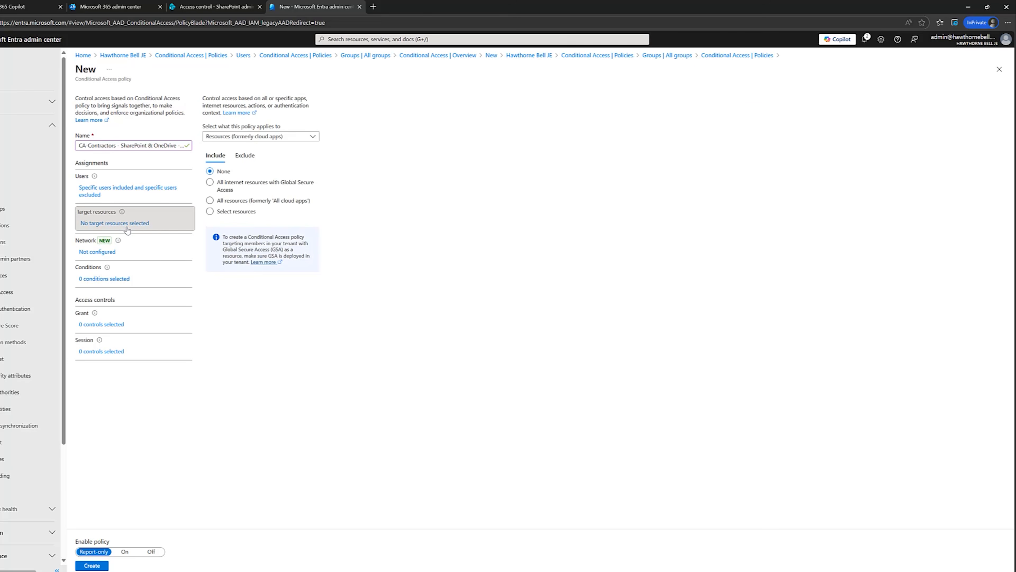
{"action": "left_click", "coordinate": [209, 211]}
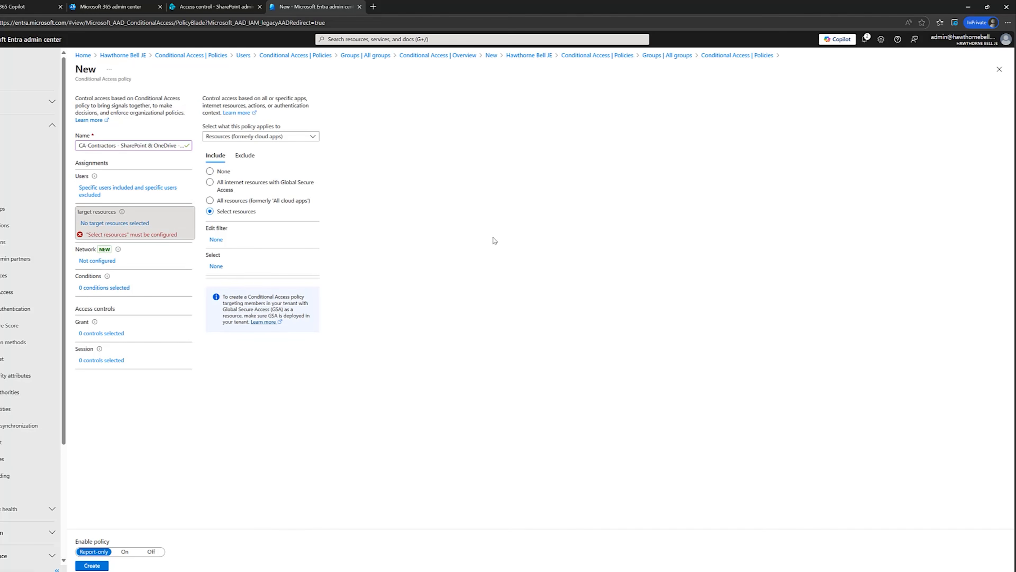
{"action": "left_click", "coordinate": [217, 267]}
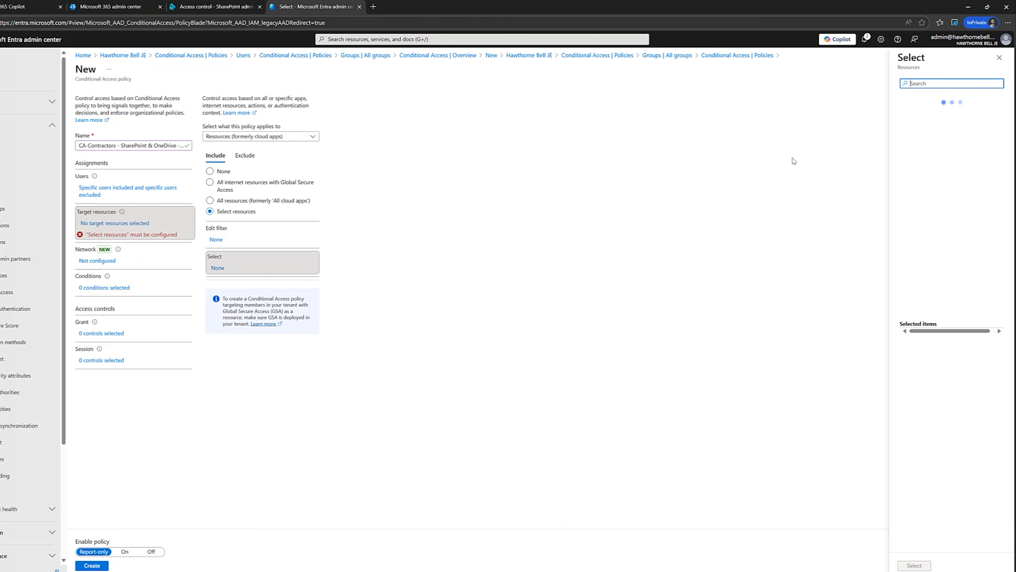
{"action": "type", "text": "office"}
{"action": "type", "text": "365"}
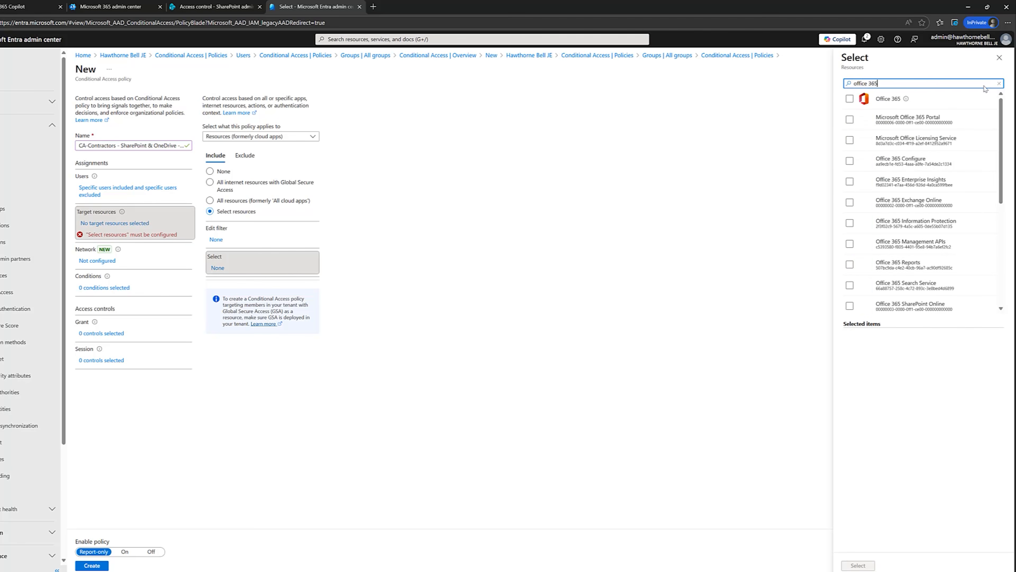
{"action": "left_click", "coordinate": [850, 99]}
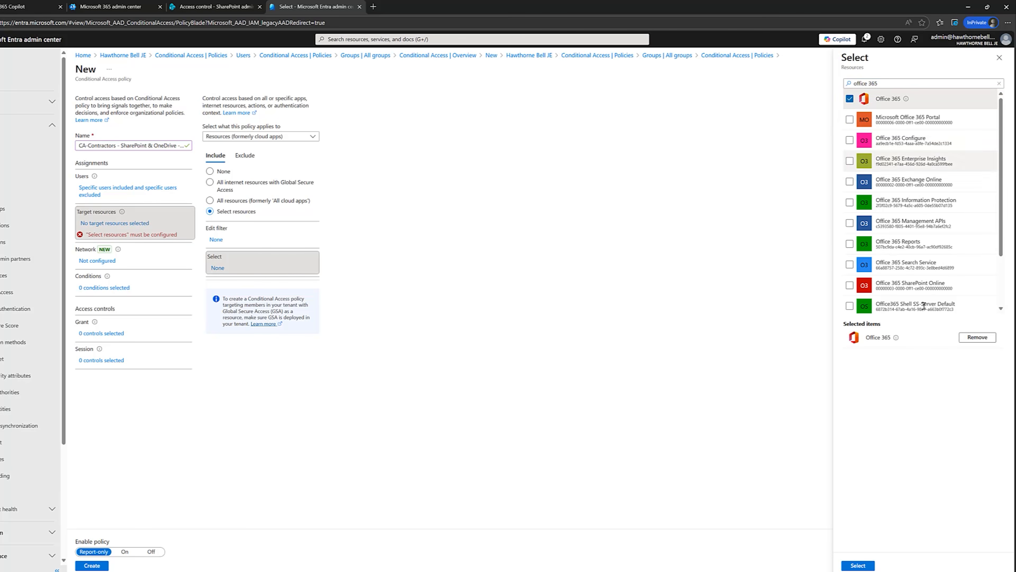
{"action": "left_click", "coordinate": [858, 564]}
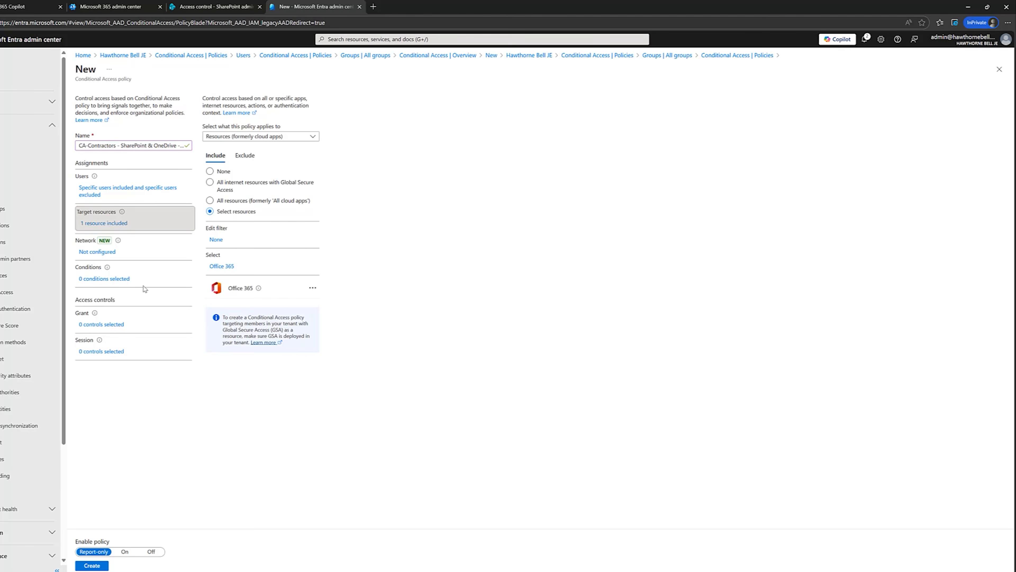
Set the session control to use app enforced restrictions, and create the policy in Report-only mode, refreshing the policy list
{"action": "left_click", "coordinate": [122, 278]}
{"action": "left_click", "coordinate": [116, 352]}
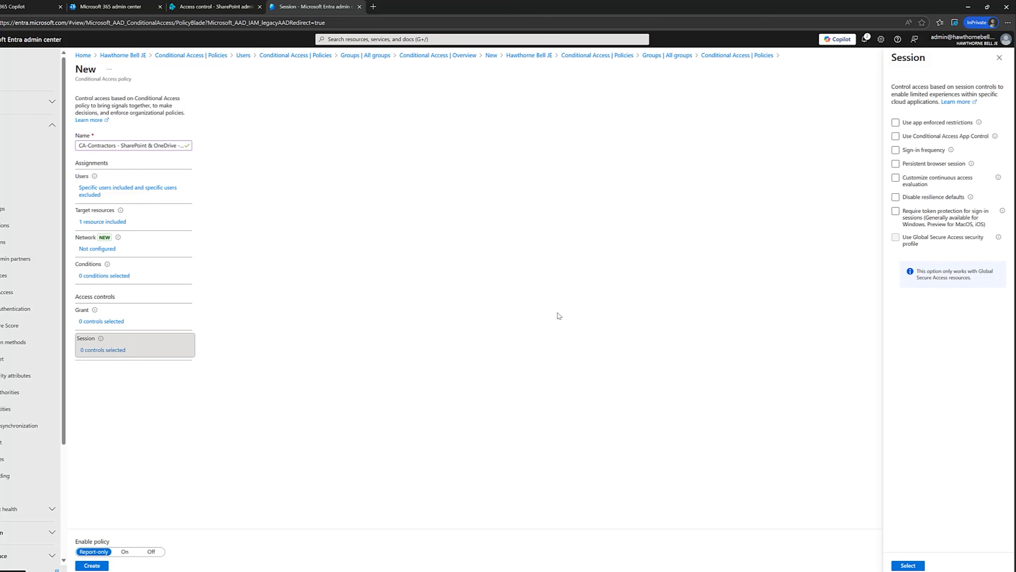
{"action": "left_click", "coordinate": [896, 125]}
{"action": "mouse_move", "coordinate": [977, 126]}
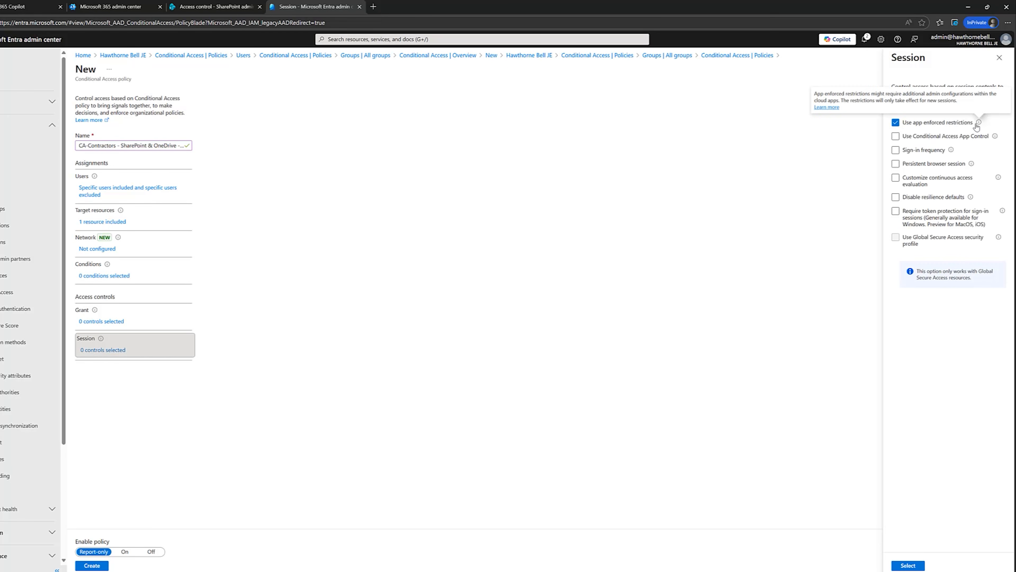
{"action": "left_click", "coordinate": [914, 566]}
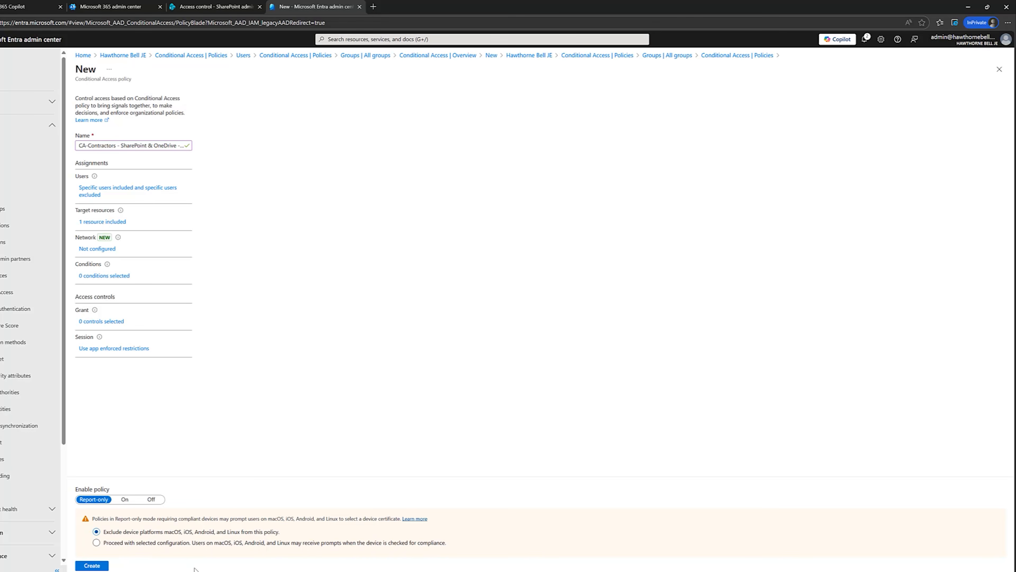
{"action": "left_click", "coordinate": [91, 566]}
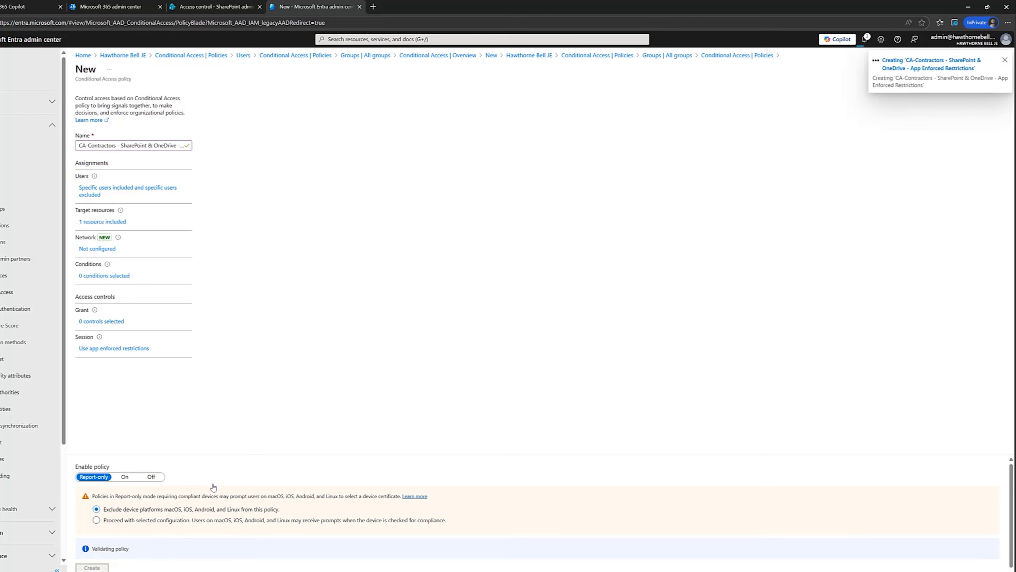
{"action": "left_click", "coordinate": [418, 98]}
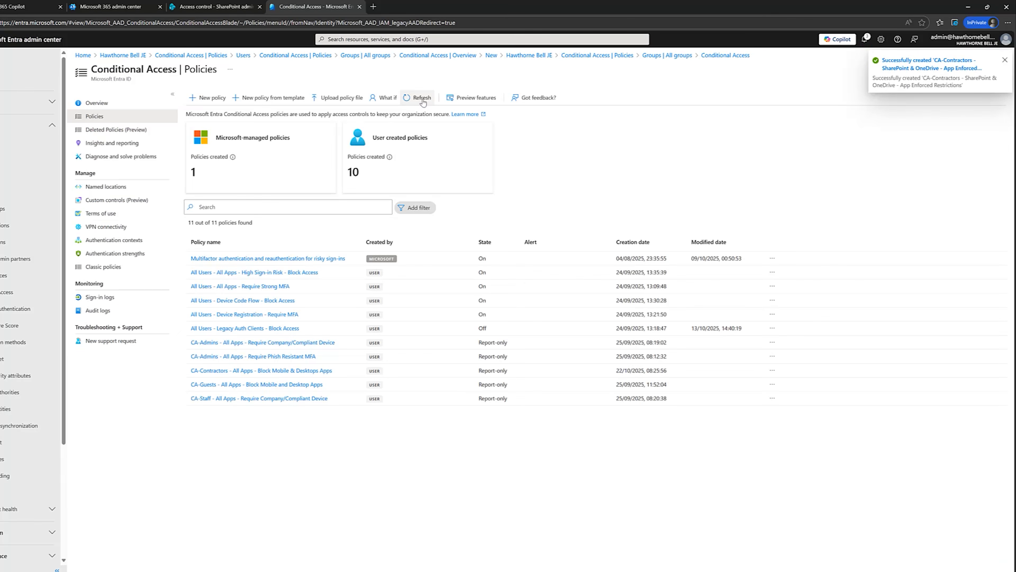
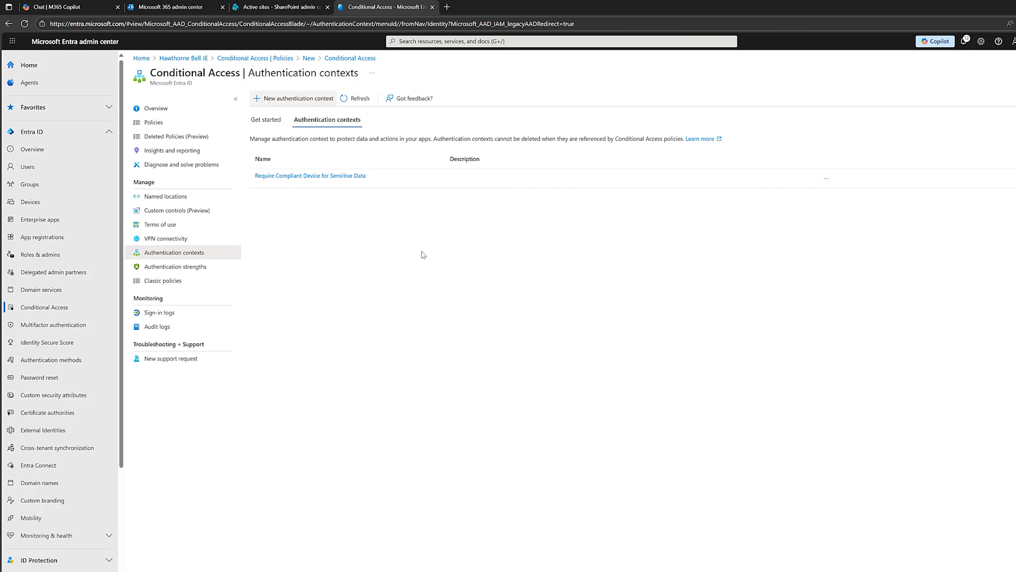
Start a new Conditional Access policy named "All Users - Auth Context Sensitve Data - Require Compliant Device"
{"action": "left_click", "coordinate": [153, 122]}
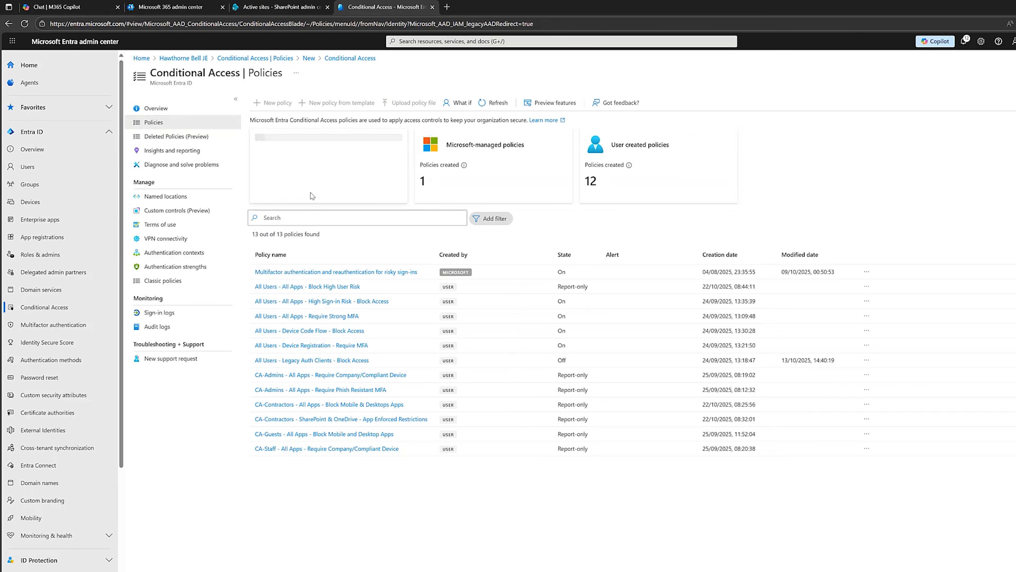
{"action": "left_click", "coordinate": [274, 103]}
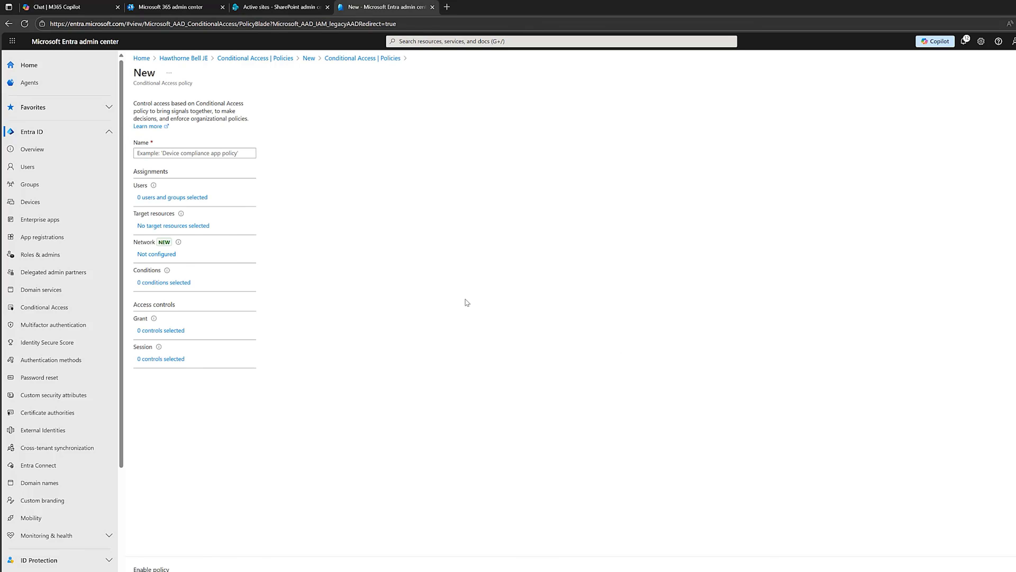
{"action": "left_click", "coordinate": [182, 149]}
{"action": "key", "text": "ctrl+v"}
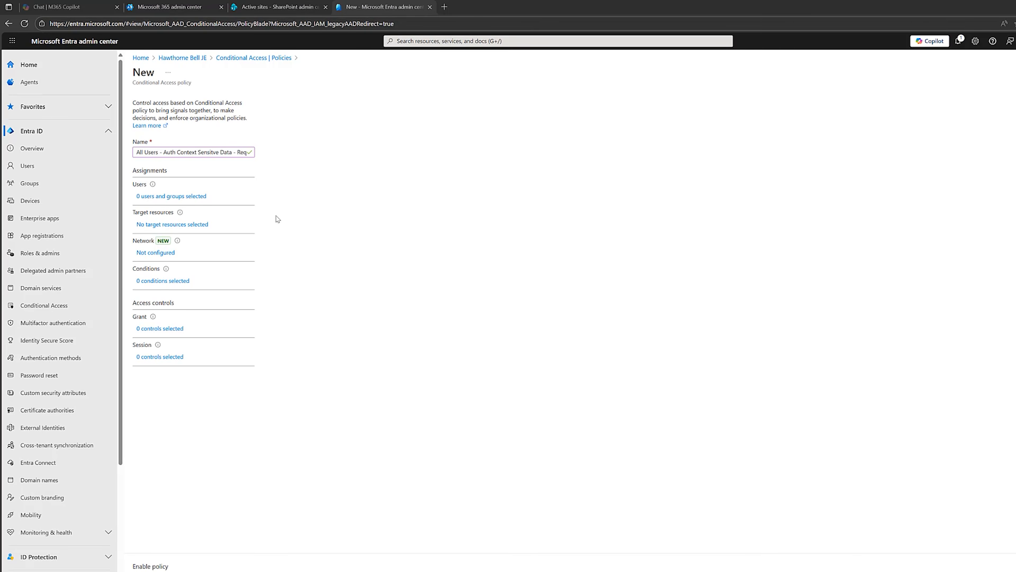
{"action": "left_click_drag", "start_coordinate": [166, 152], "coordinate": [313, 156]}
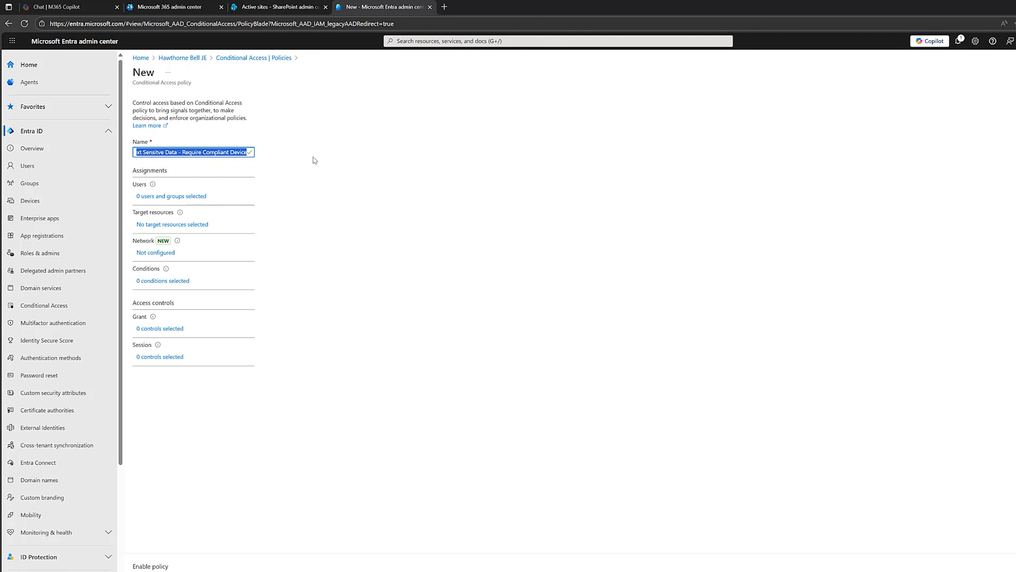
{"action": "left_click", "coordinate": [315, 157]}
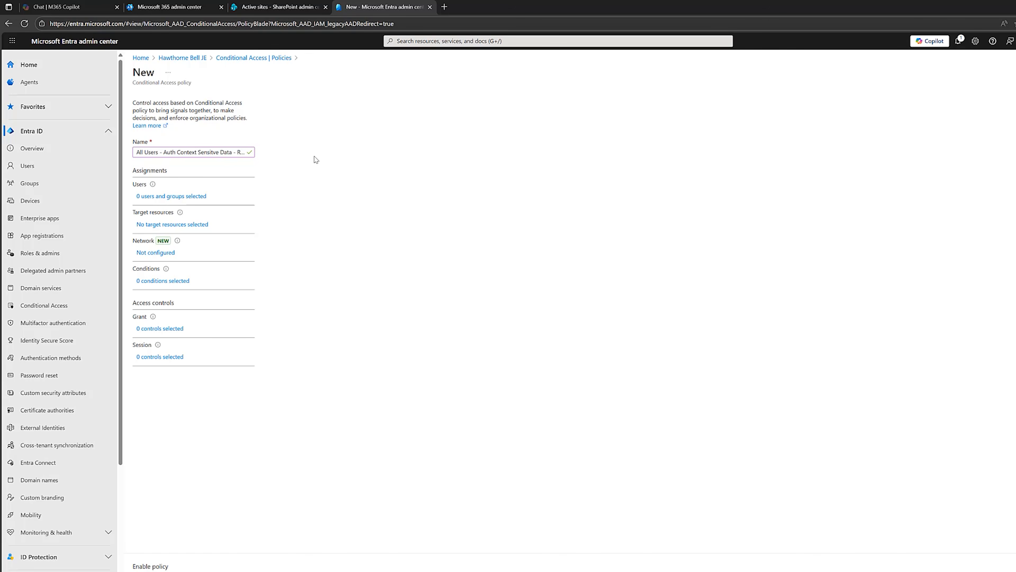
Apply the policy to all users and exclude the CA - Break Glass group
{"action": "left_click", "coordinate": [203, 197]}
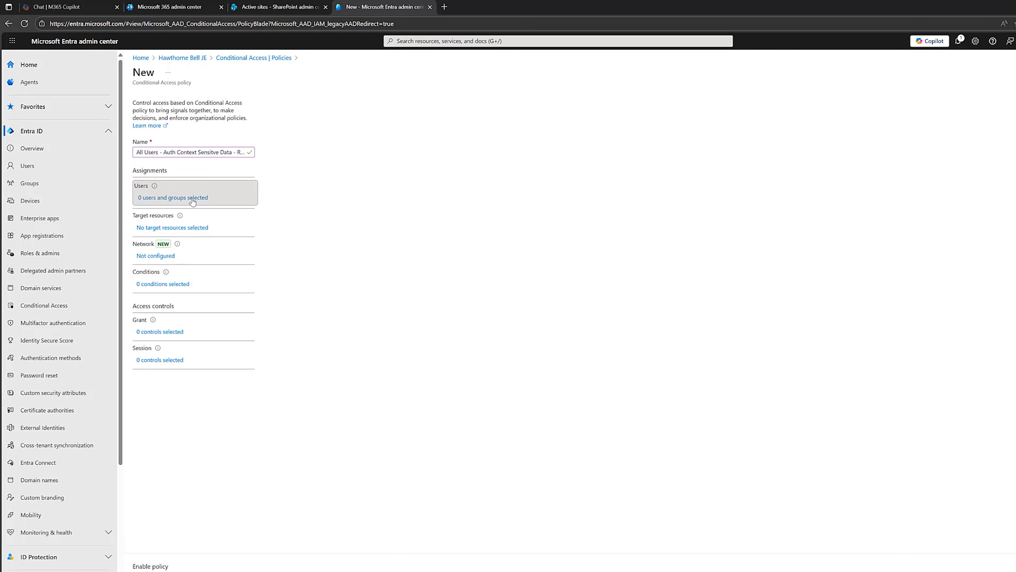
{"action": "left_click", "coordinate": [281, 192]}
{"action": "left_click", "coordinate": [310, 164]}
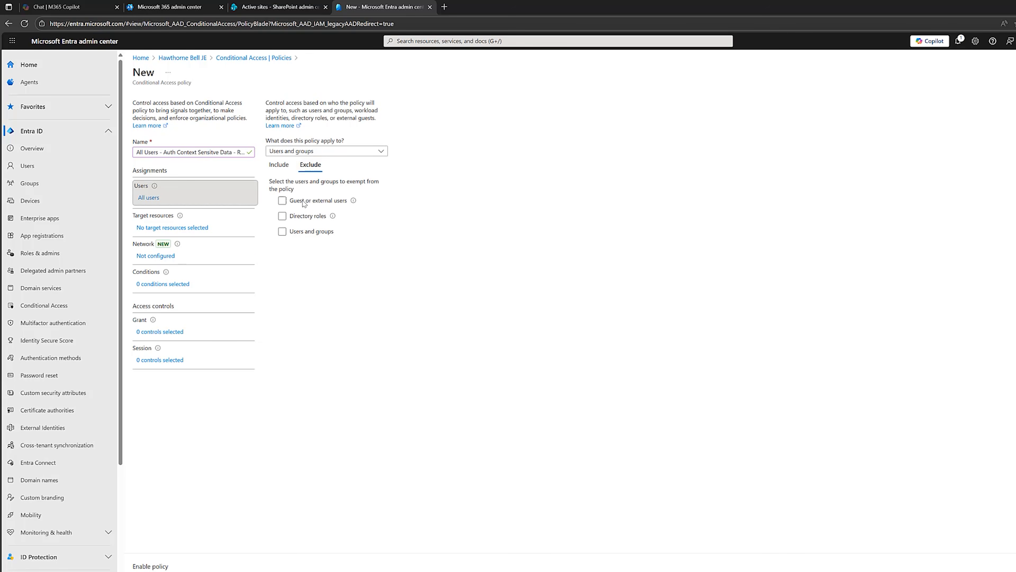
{"action": "left_click", "coordinate": [295, 232]}
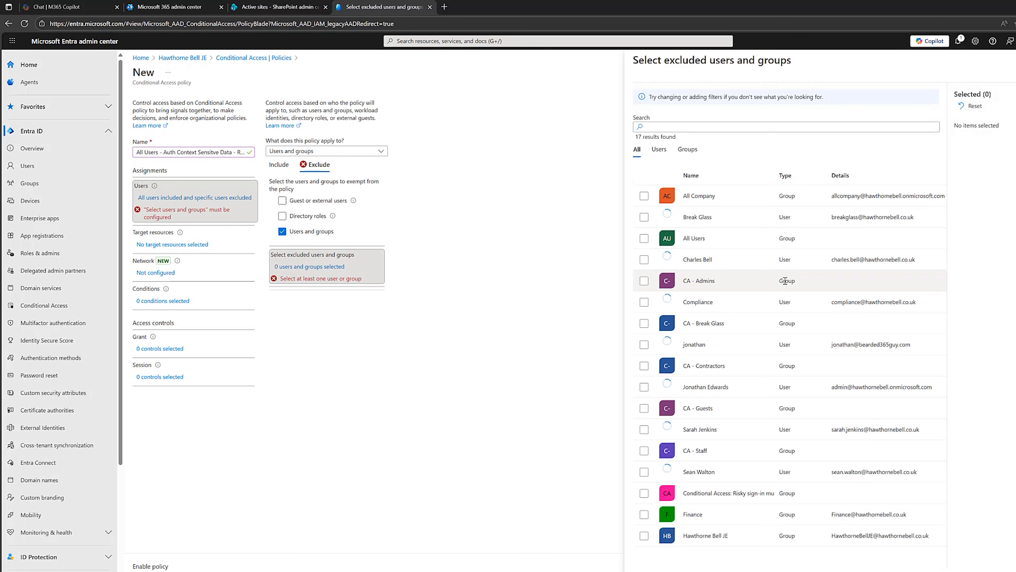
{"action": "left_click", "coordinate": [643, 323]}
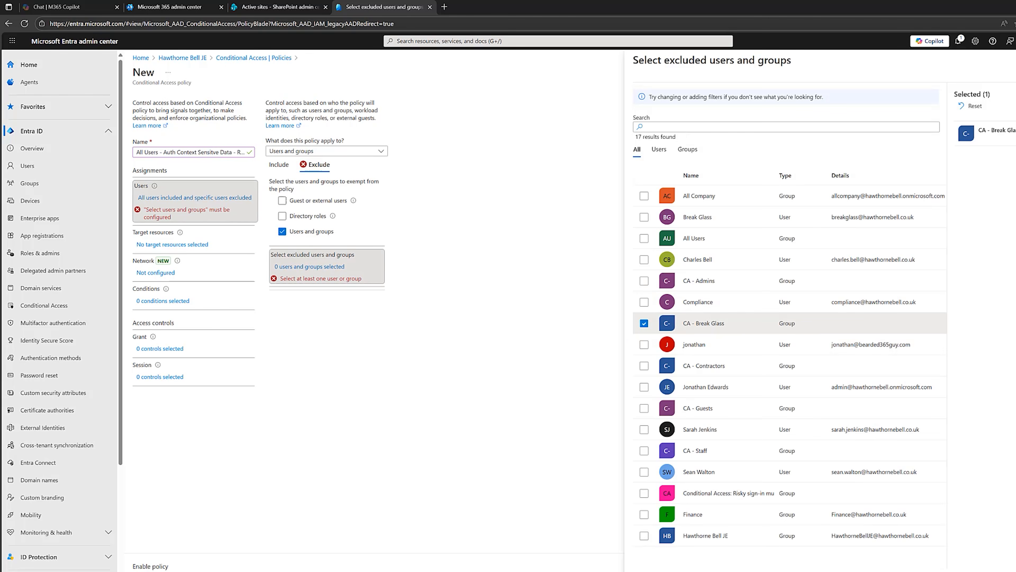
{"action": "left_click", "coordinate": [649, 571]}
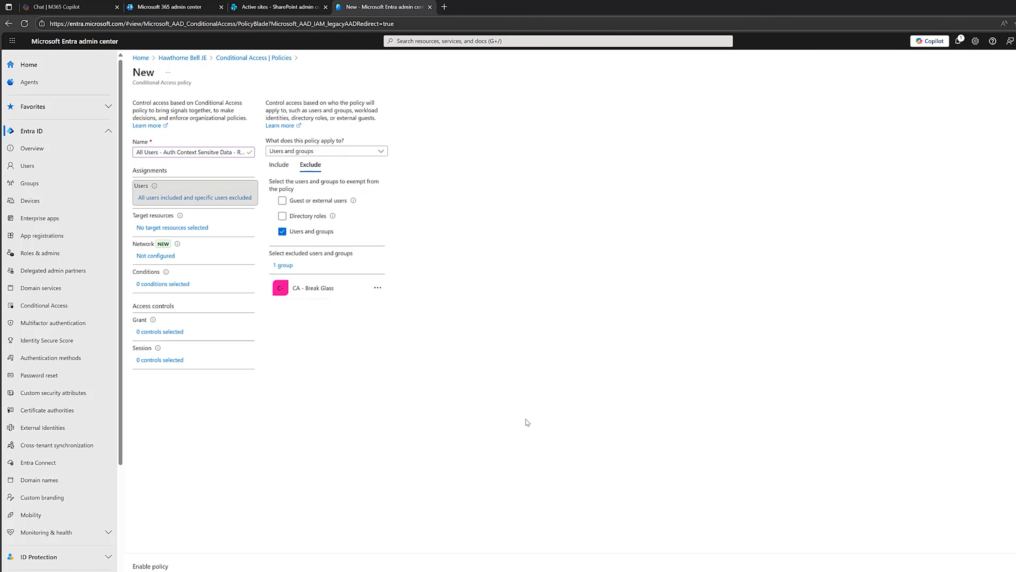
Target the policy at the authentication context "Require Compliant Device for Sensitive Data"
{"action": "left_click", "coordinate": [194, 227]}
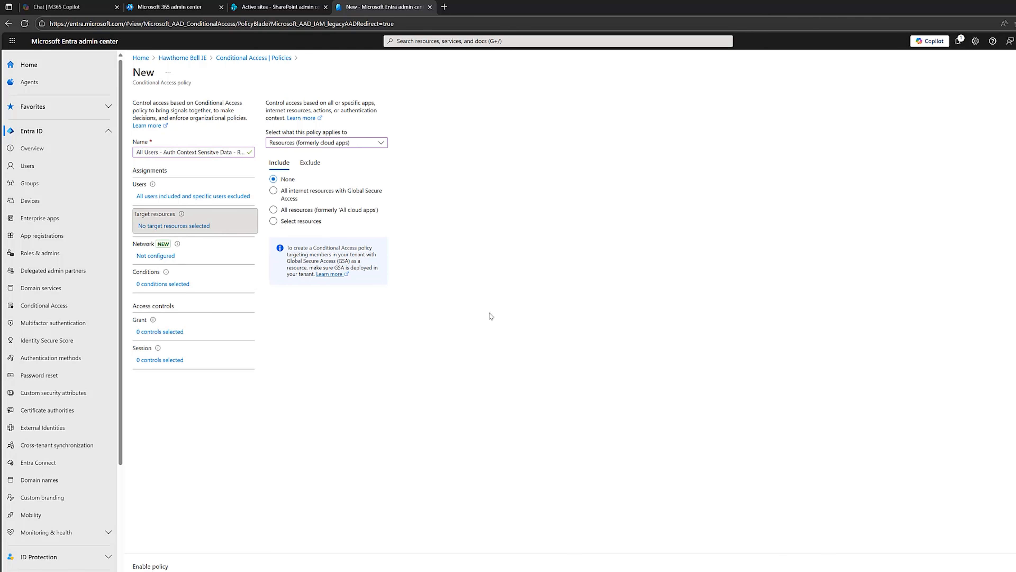
{"action": "left_click", "coordinate": [381, 143]}
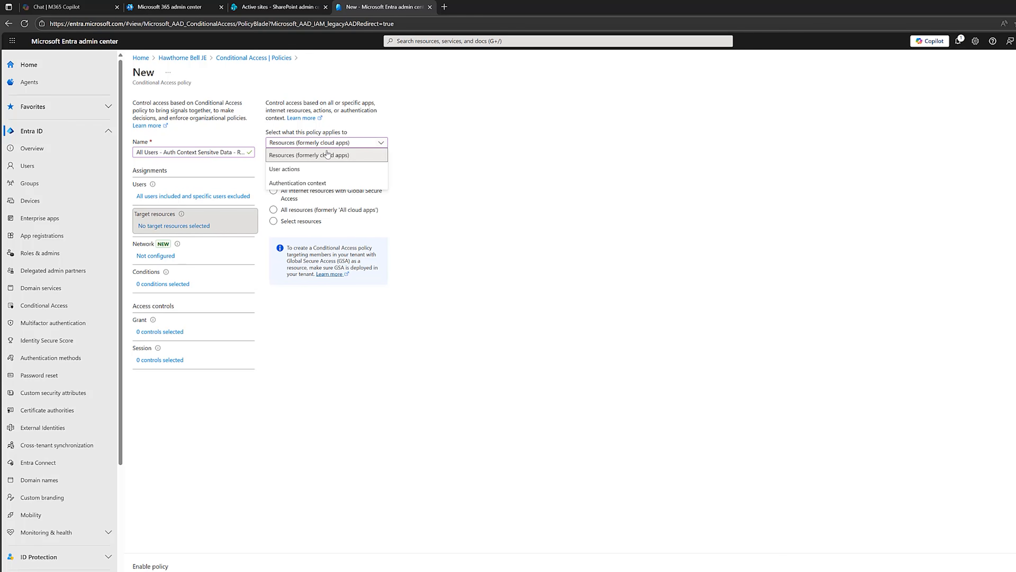
{"action": "left_click", "coordinate": [301, 185]}
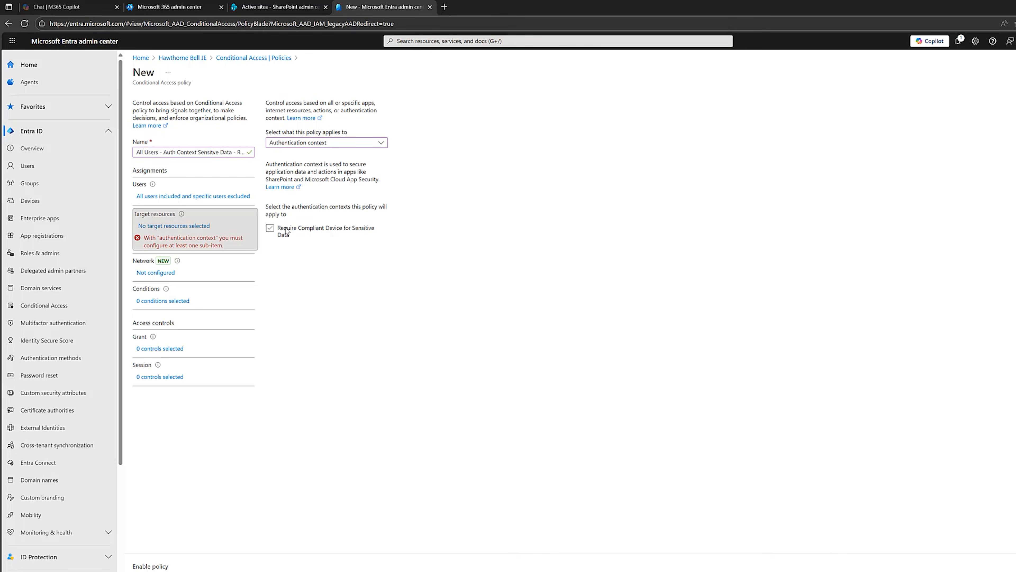
{"action": "left_click", "coordinate": [270, 228]}
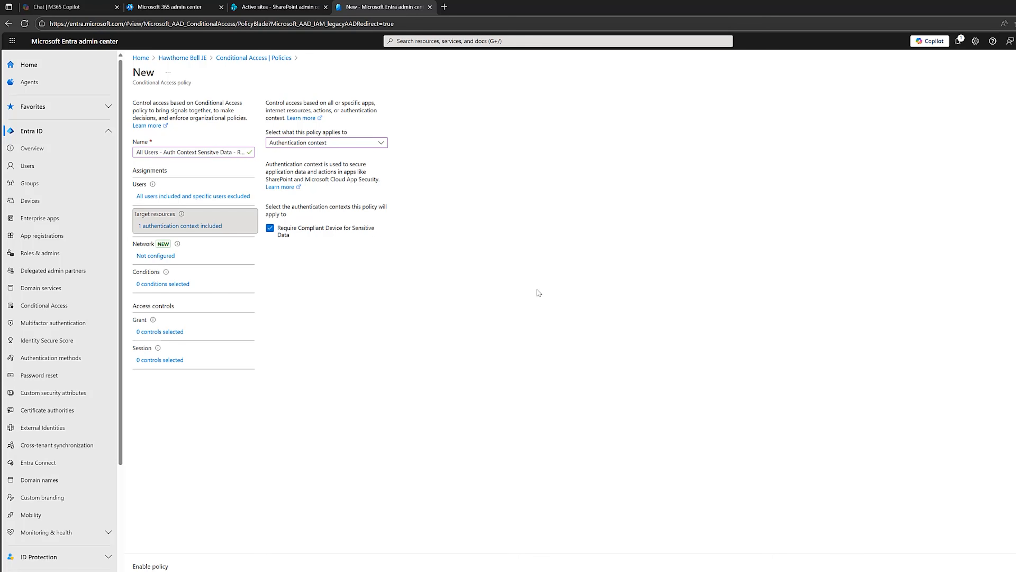
Grant access only with Phishing-resistant MFA authentication strength and a device marked as compliant, requiring all the selected controls
{"action": "left_click", "coordinate": [160, 332]}
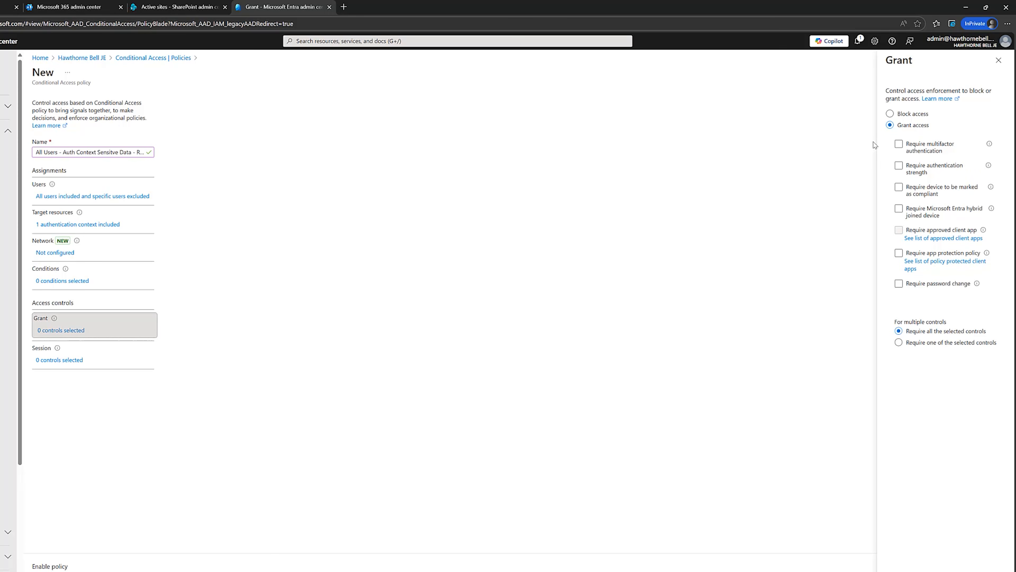
{"action": "left_click", "coordinate": [898, 166]}
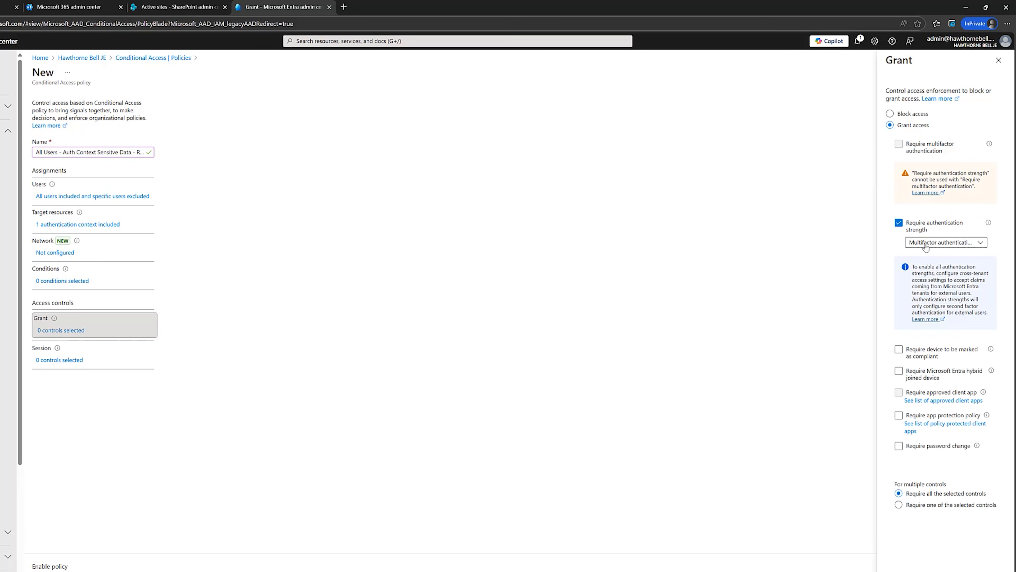
{"action": "left_click", "coordinate": [960, 245]}
{"action": "left_click", "coordinate": [962, 370]}
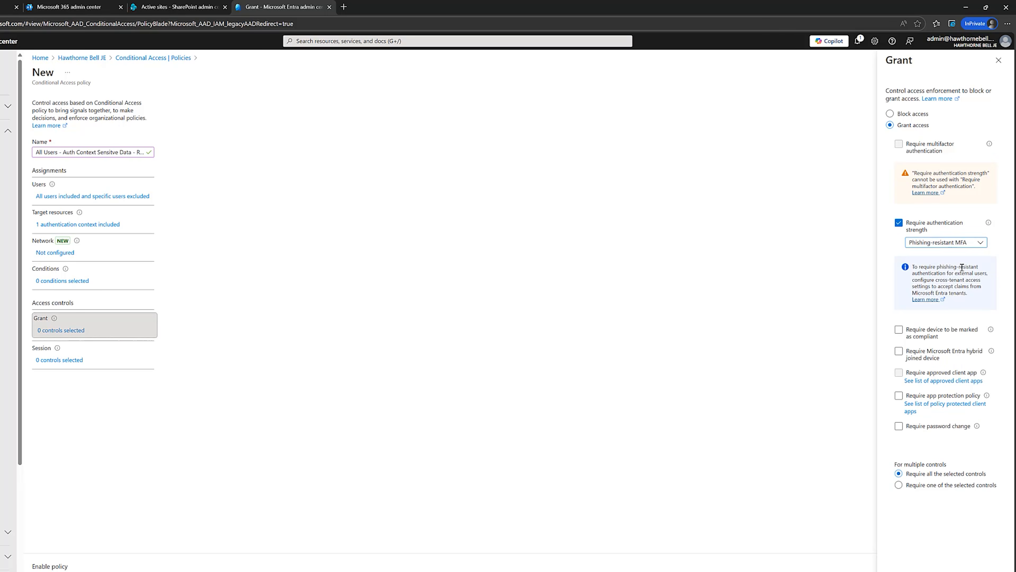
{"action": "left_click", "coordinate": [899, 329]}
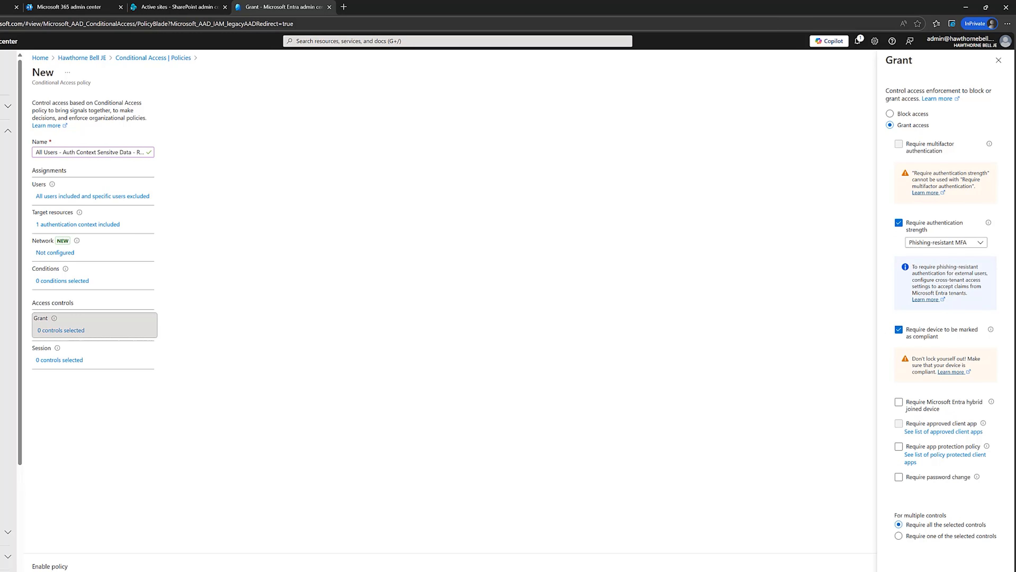
{"action": "left_click", "coordinate": [883, 566]}
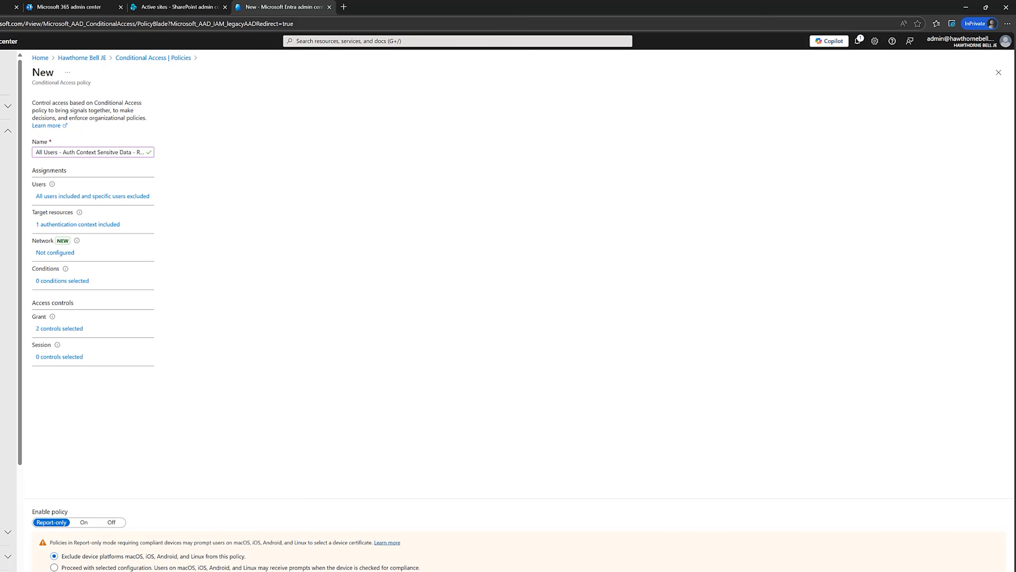
Create the authentication context policy with its state set to On, and refresh the policy list
{"action": "left_click", "coordinate": [84, 521]}
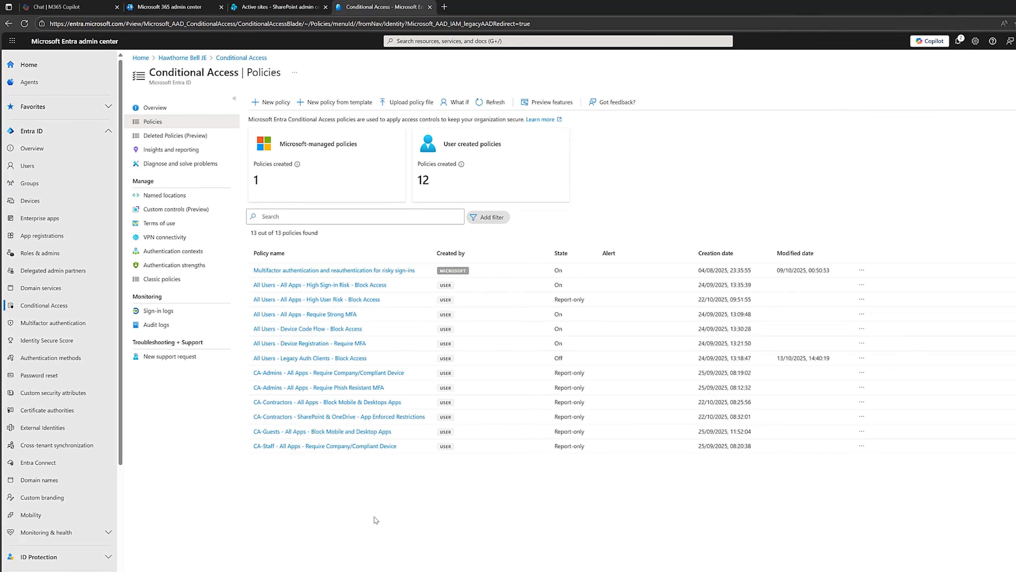
{"action": "left_click", "coordinate": [480, 103]}
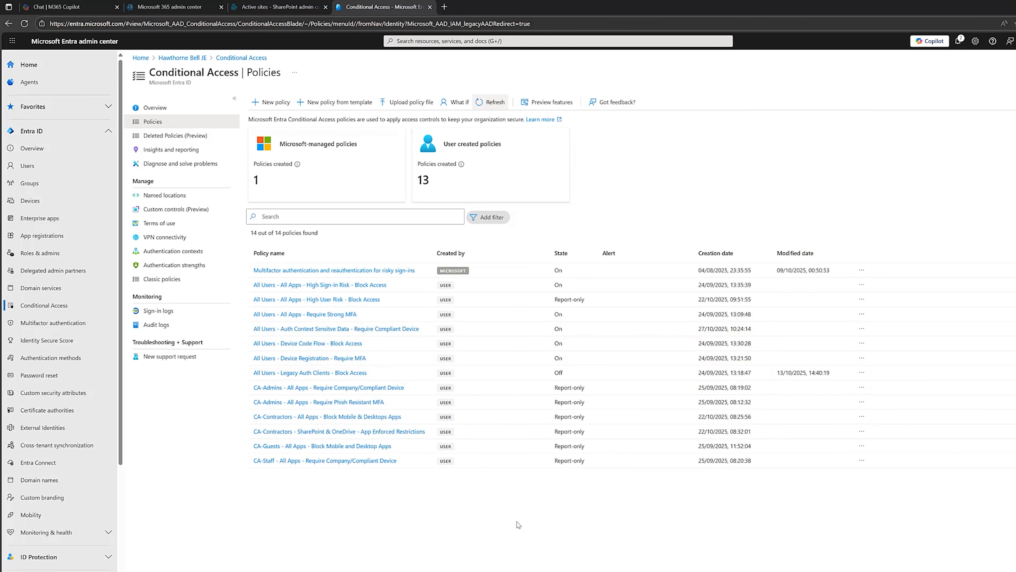
Switch to the SharePoint admin center and look over the active sites and the Policies section
{"action": "left_click", "coordinate": [258, 4]}
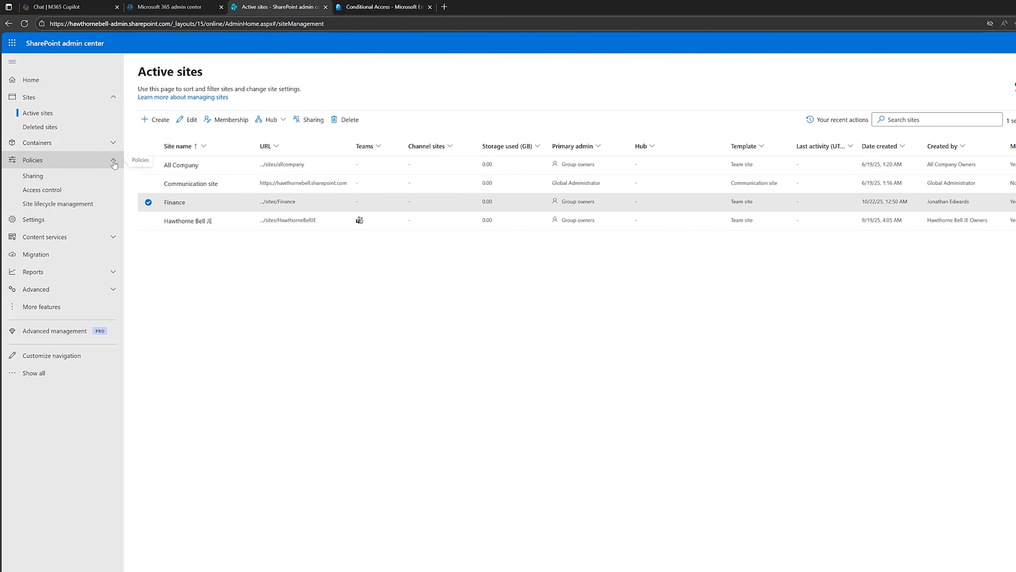
{"action": "left_click", "coordinate": [114, 160]}
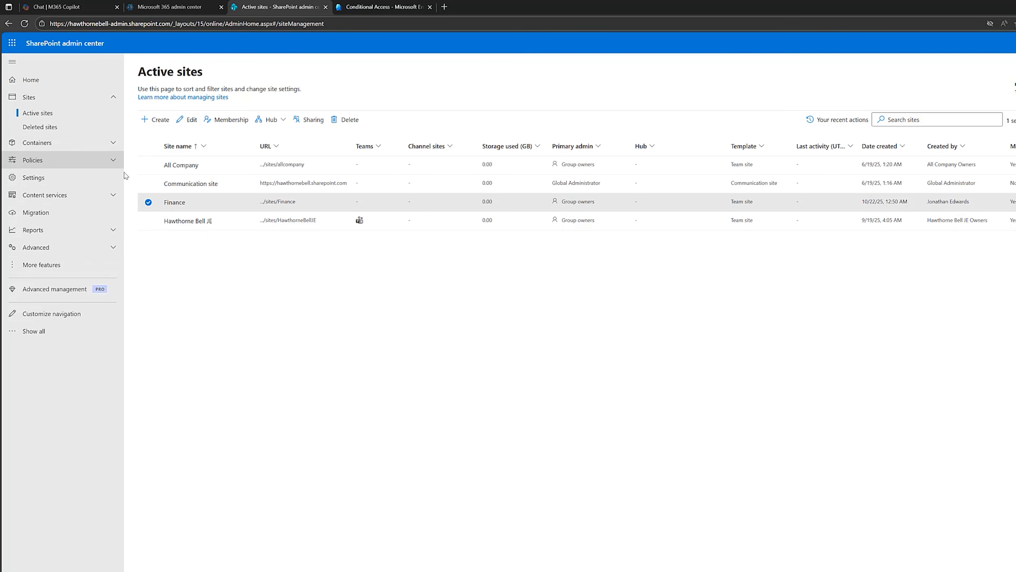
{"action": "left_click", "coordinate": [116, 161]}
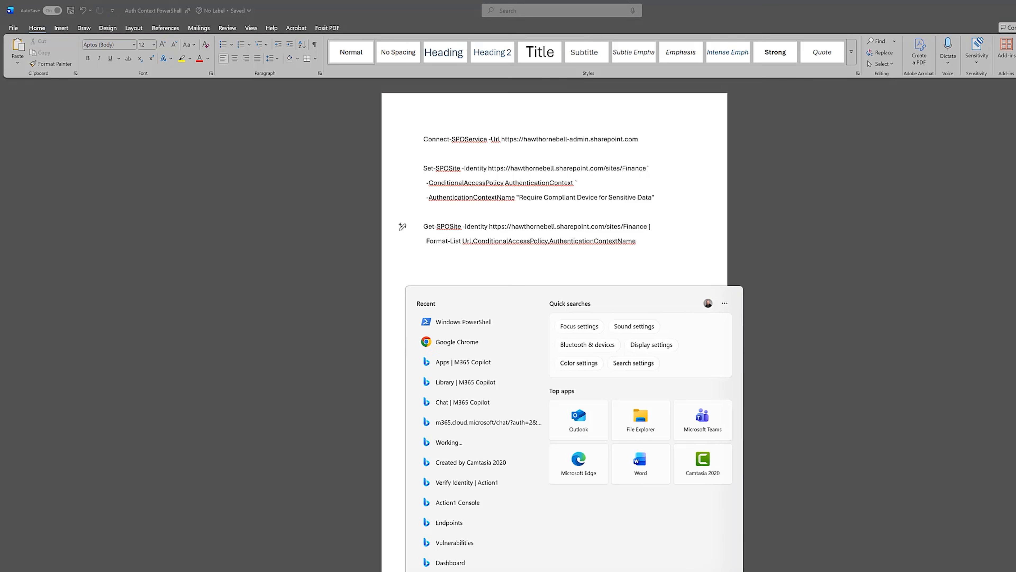
Open Windows PowerShell as administrator and place its window below the commands in the Word document
{"action": "type", "text": "power"}
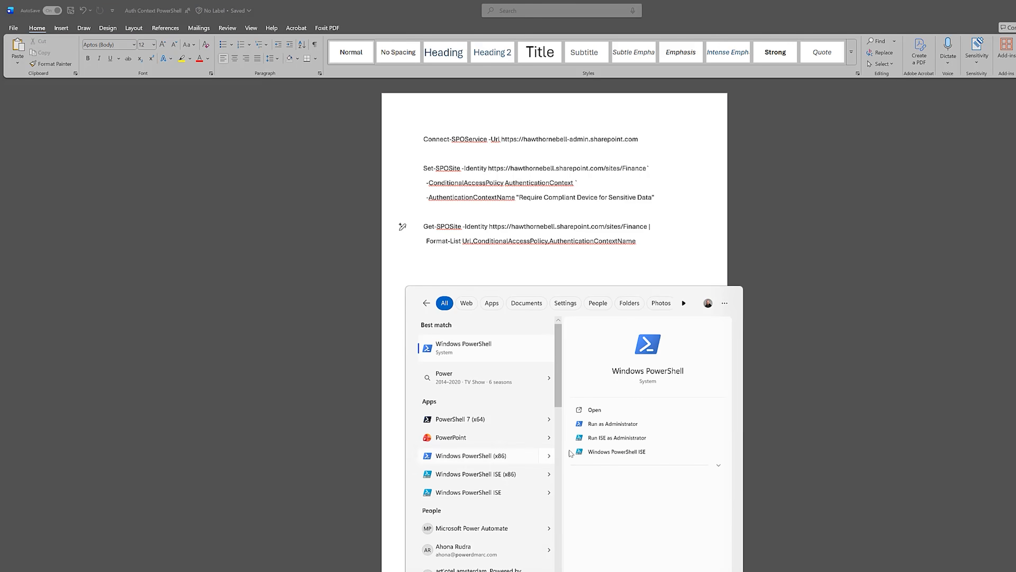
{"action": "left_click", "coordinate": [612, 427]}
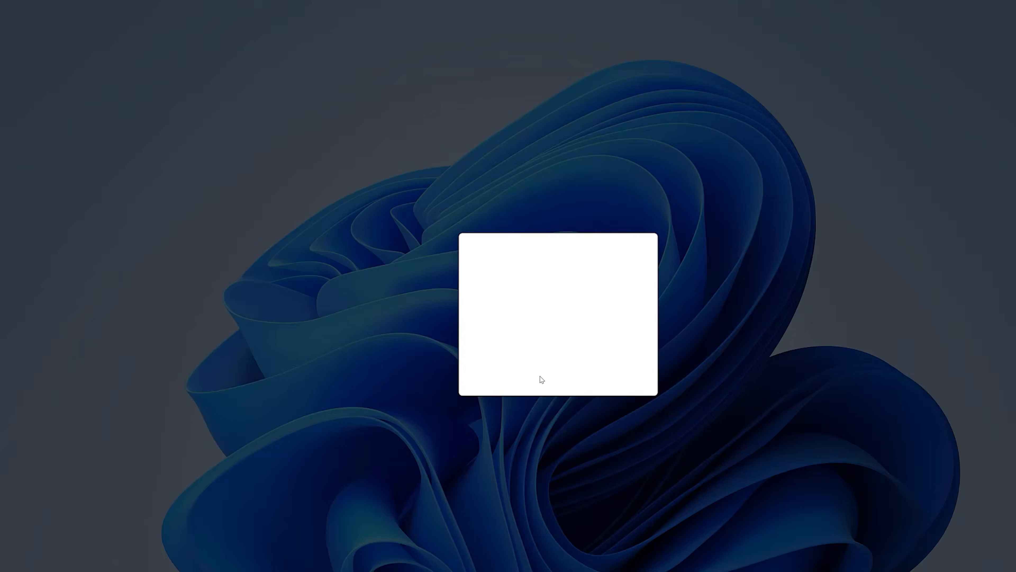
{"action": "left_click", "coordinate": [542, 380]}
{"action": "left_click_drag", "start_coordinate": [193, 18], "coordinate": [522, 291]}
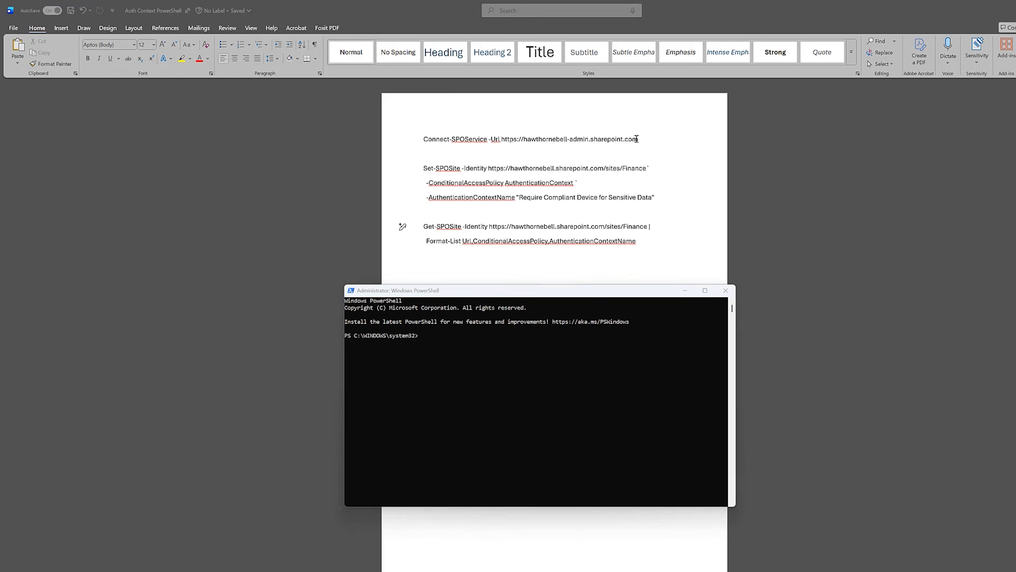
{"action": "triple_click", "coordinate": [636, 139]}
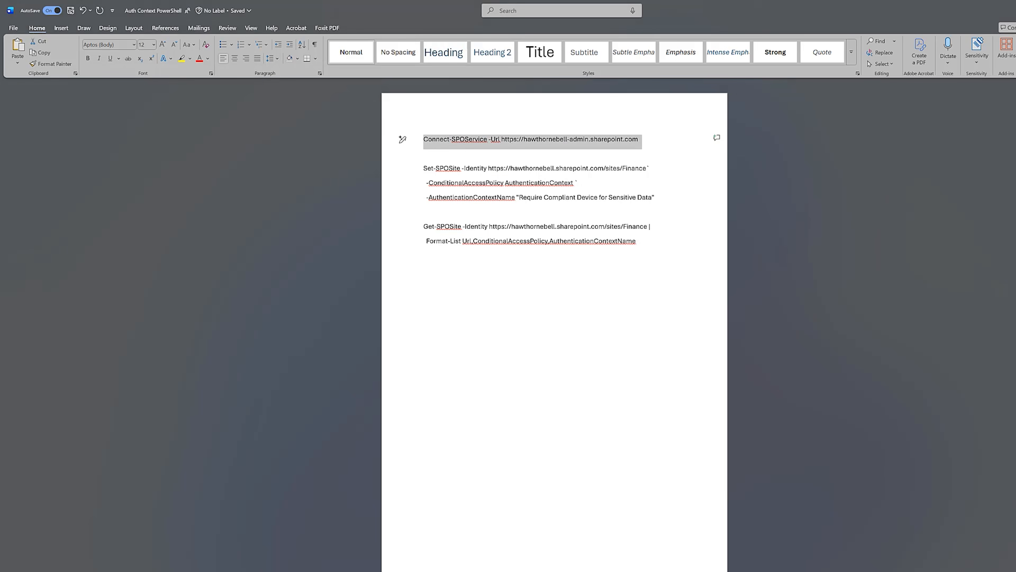
{"action": "key", "text": "ctrl+c"}
{"action": "key", "text": "alt+Tab"}
{"action": "right_click", "coordinate": [532, 321]}
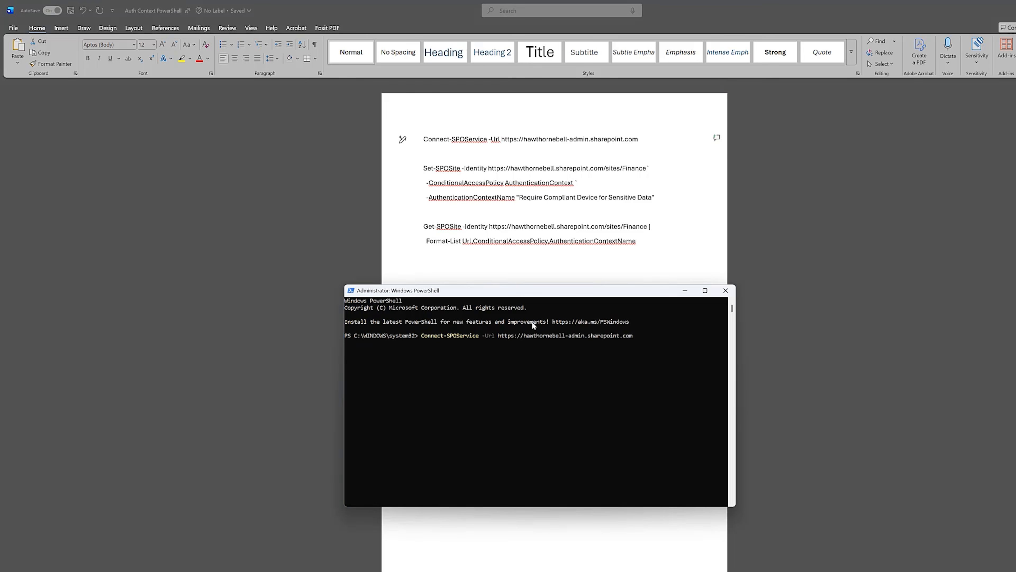
{"action": "key", "text": "Return"}
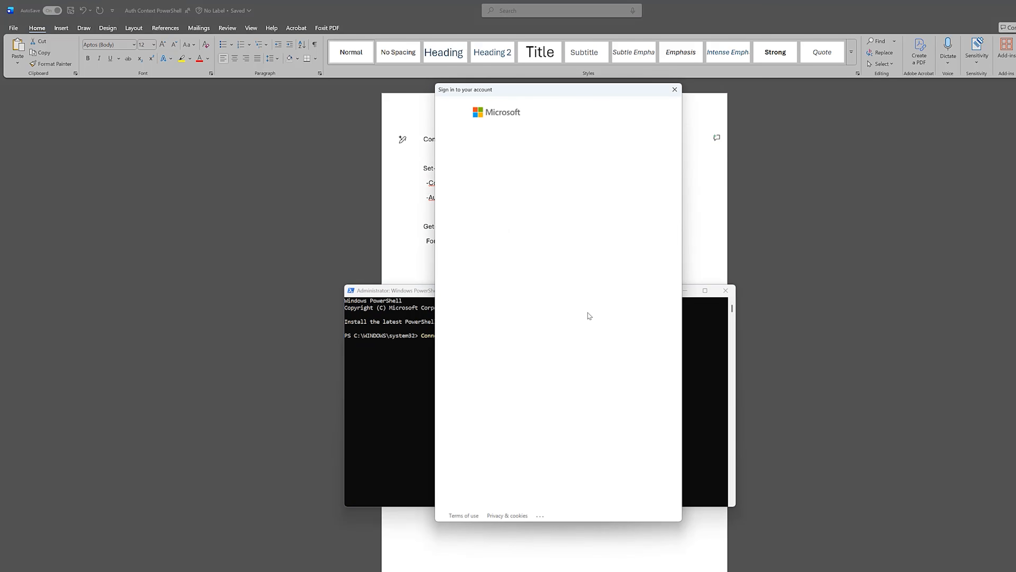
{"action": "left_click", "coordinate": [532, 155]}
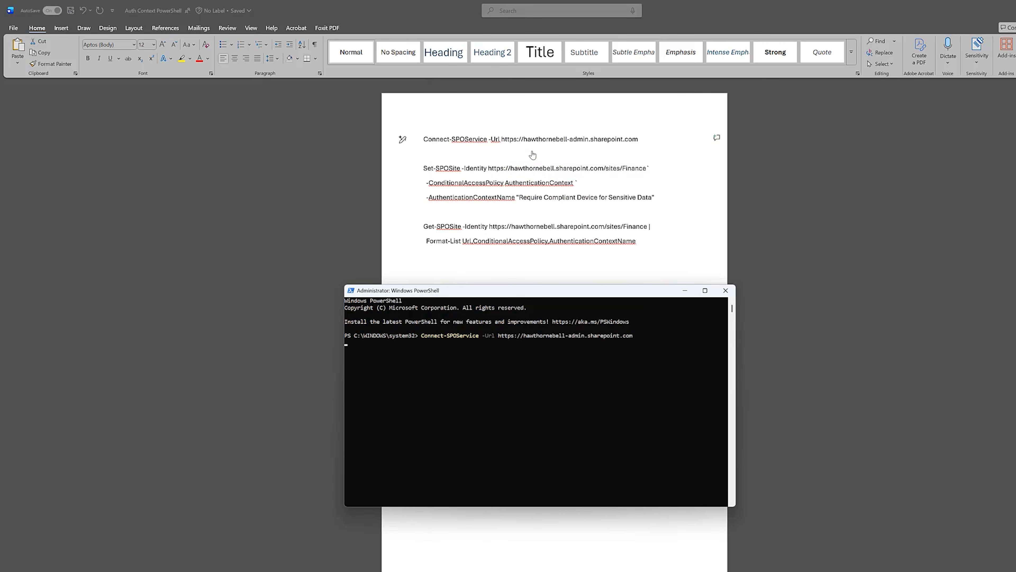
Copy the Set-SPOSite command from the document and run it to assign "Require Compliant Device for Sensitive Data" to the Finance site
{"action": "key", "text": "alt+Tab"}
{"action": "left_click_drag", "start_coordinate": [420, 168], "coordinate": [655, 199]}
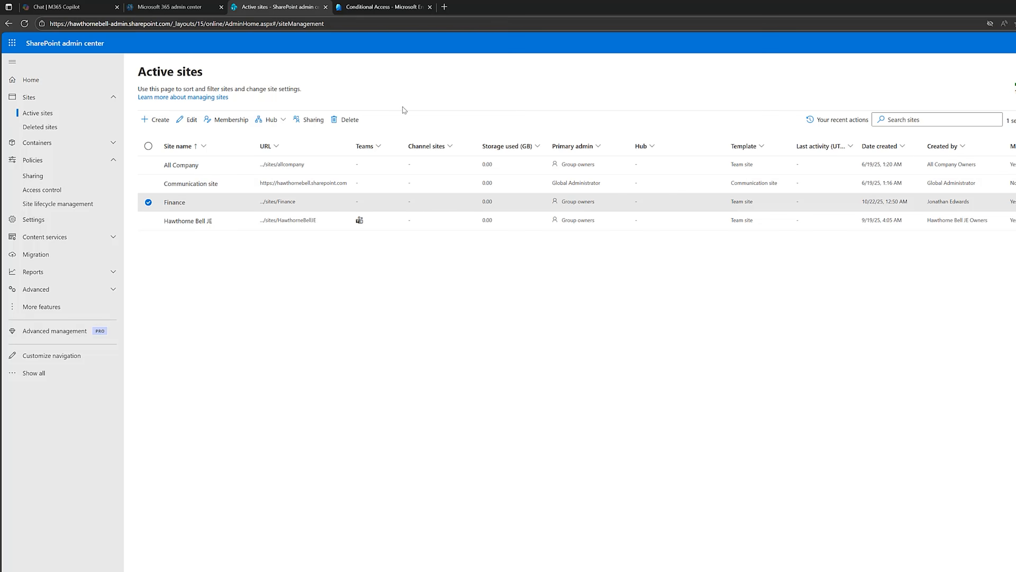
{"action": "left_click", "coordinate": [384, 7]}
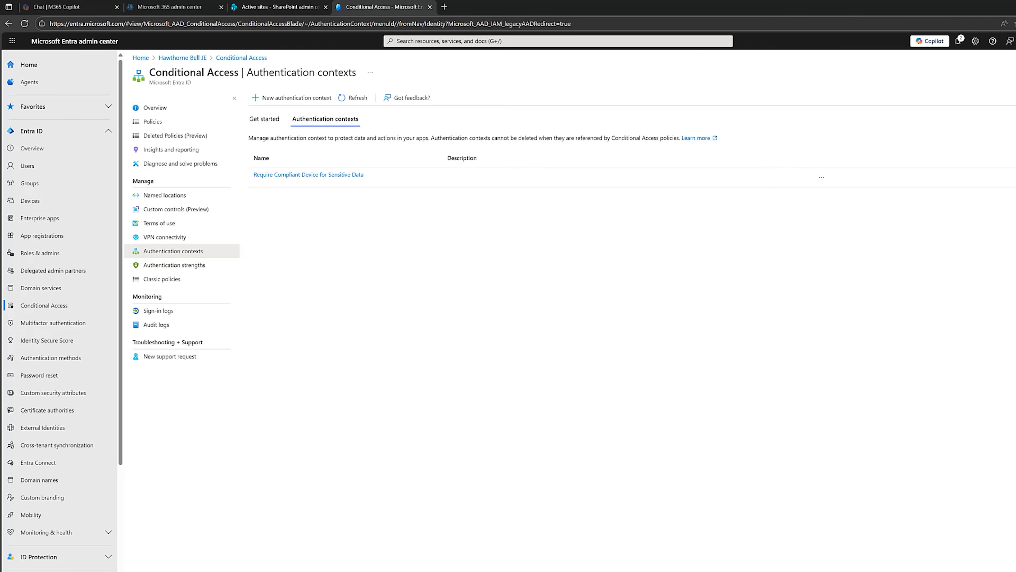
{"action": "key", "text": "alt+Tab"}
{"action": "key", "text": "ctrl+v"}
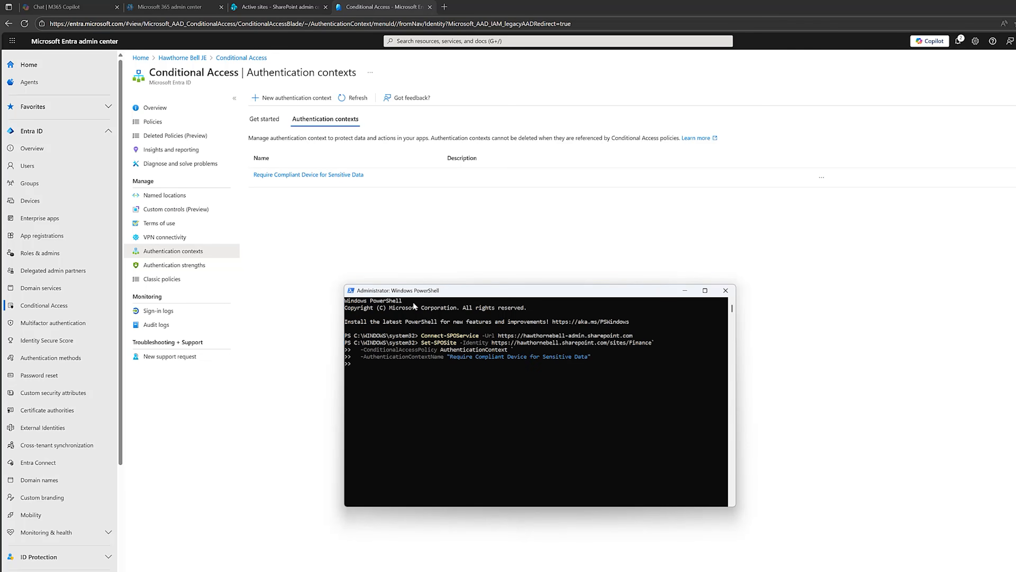
{"action": "key", "text": "Return"}
Copy the Get-SPOSite command from the document and run it to list the Finance site's Url, ConditionalAccessPolicy and AuthenticationContextName
{"action": "key", "text": "alt+Tab"}
{"action": "left_click", "coordinate": [479, 322]}
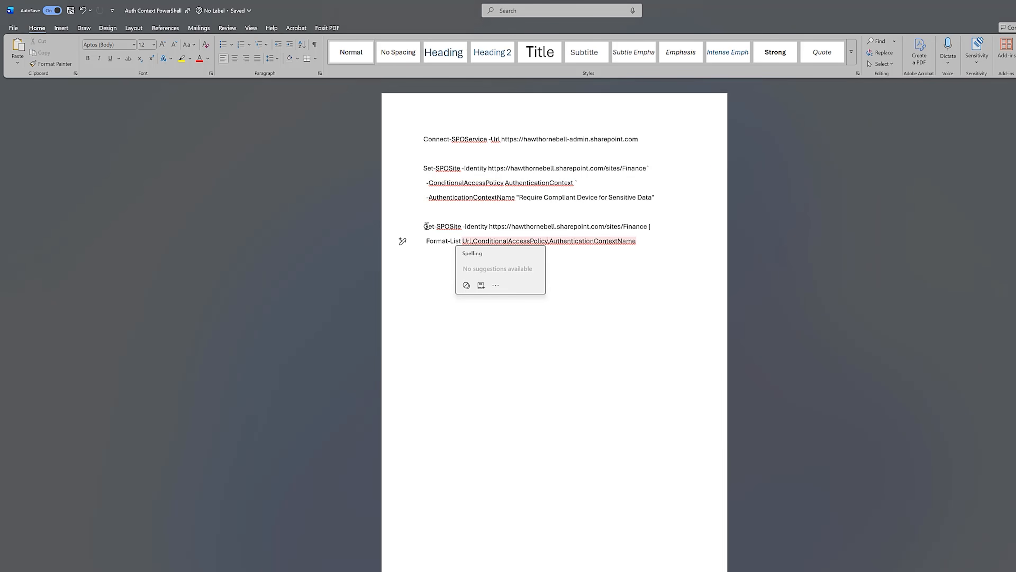
{"action": "left_click_drag", "start_coordinate": [425, 226], "coordinate": [658, 243]}
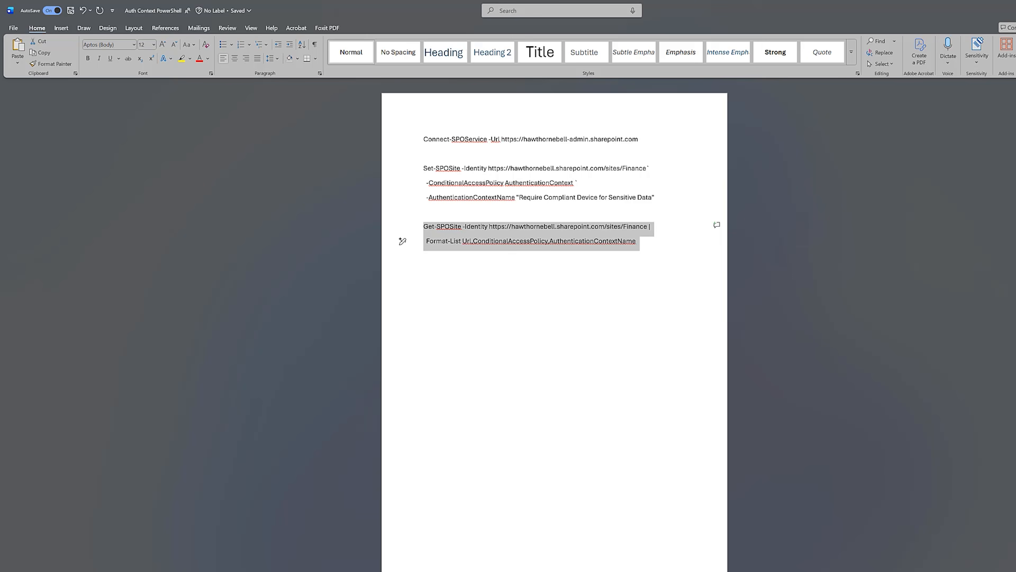
{"action": "left_click", "coordinate": [1014, 9]}
{"action": "left_click_drag", "start_coordinate": [572, 288], "coordinate": [588, 243]}
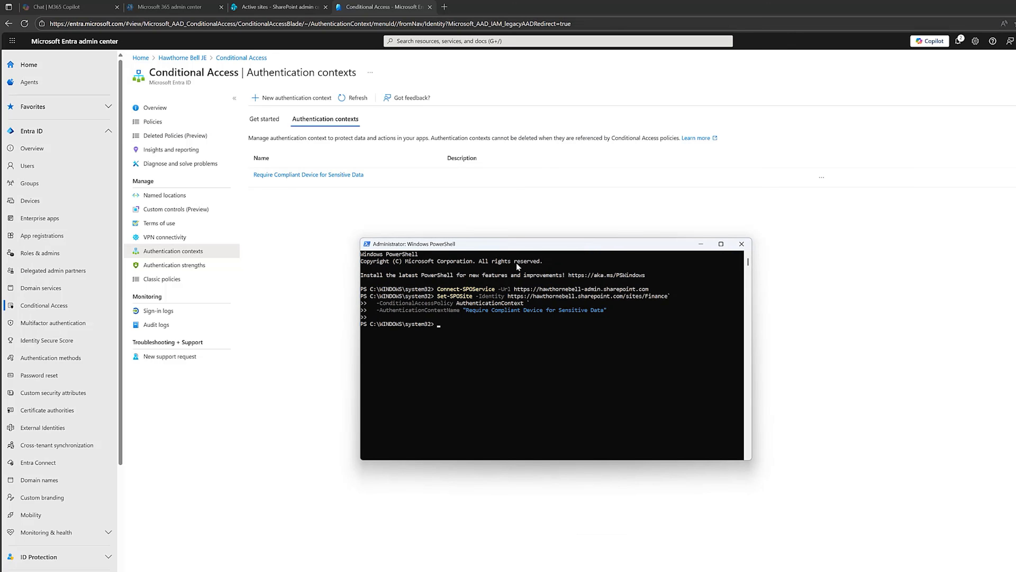
{"action": "key", "text": "ctrl+v"}
{"action": "key", "text": "Return"}
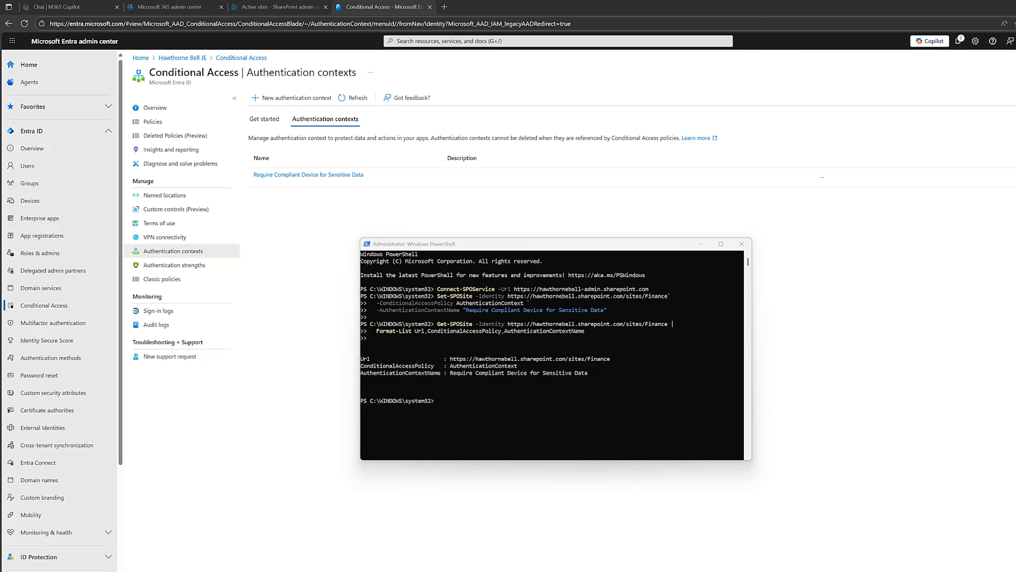
Search Windows for Chrome and open a new Incognito window
{"action": "key", "text": "super"}
{"action": "type", "text": "ch"}
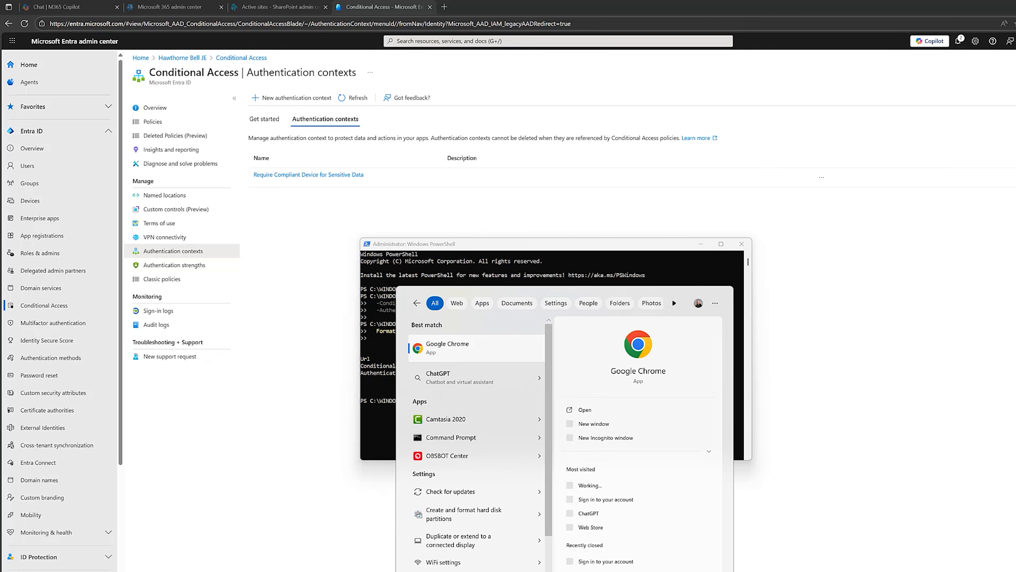
{"action": "type", "text": "rome"}
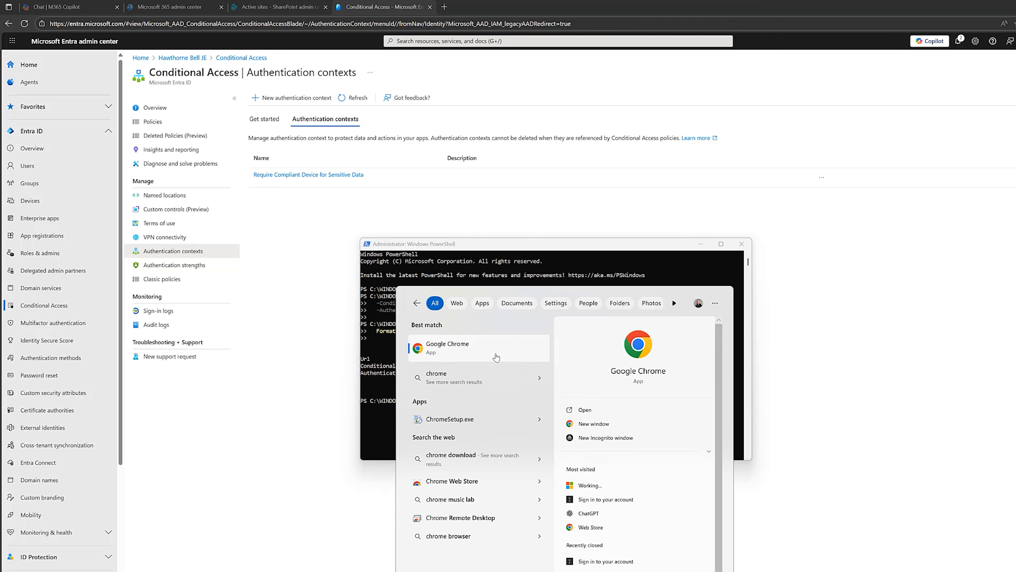
{"action": "left_click", "coordinate": [606, 437]}
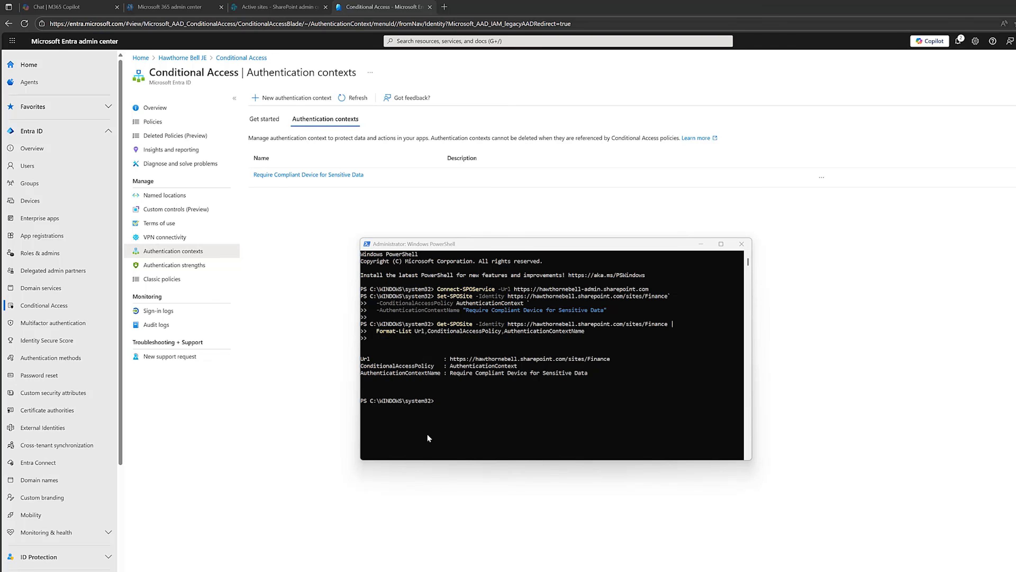
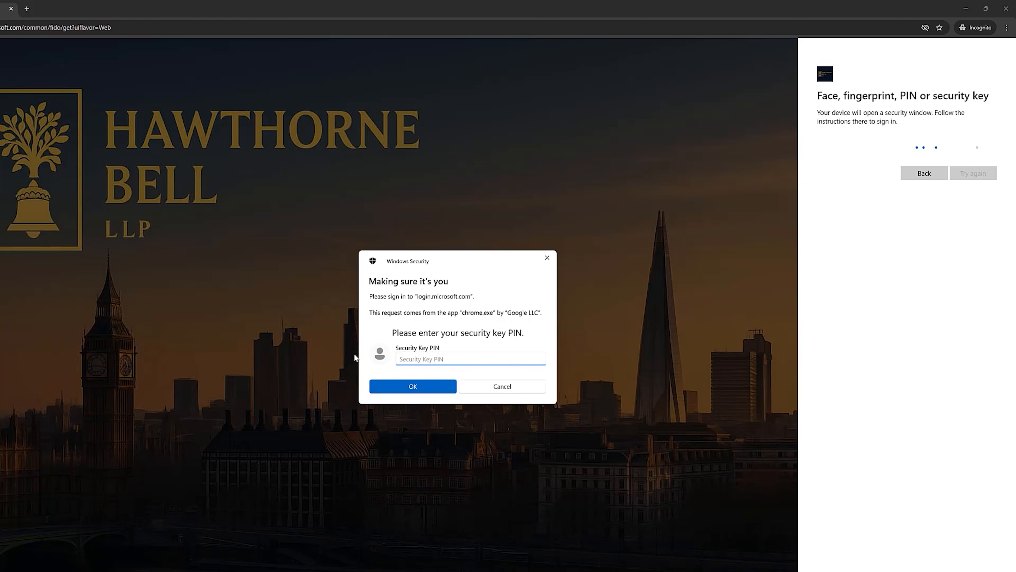
Enter the security key PIN to complete the Microsoft 365 sign-in, and open Outlook from the apps page
{"action": "type", "text": "********"}
{"action": "key", "text": "Return"}
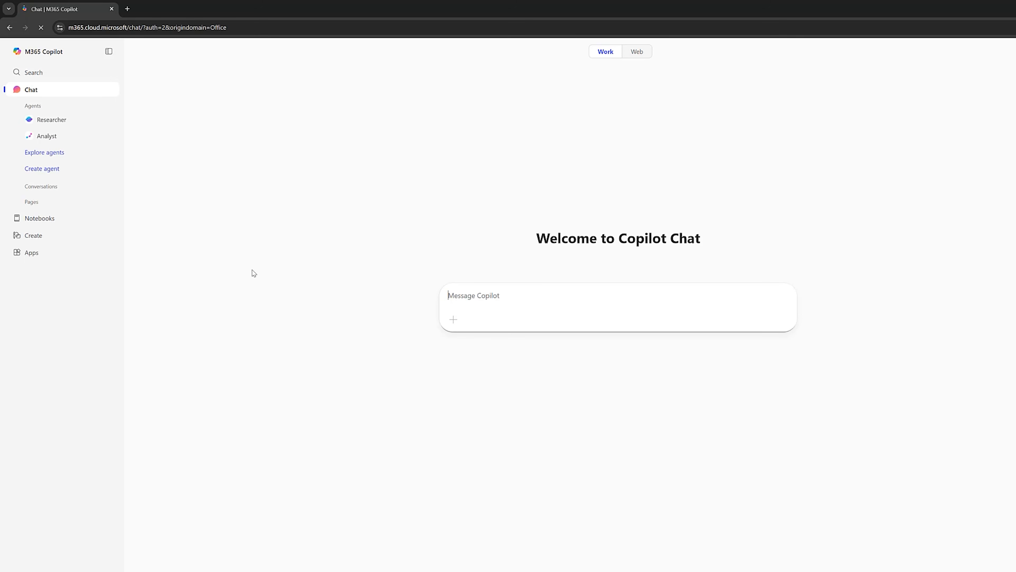
{"action": "left_click", "coordinate": [51, 260]}
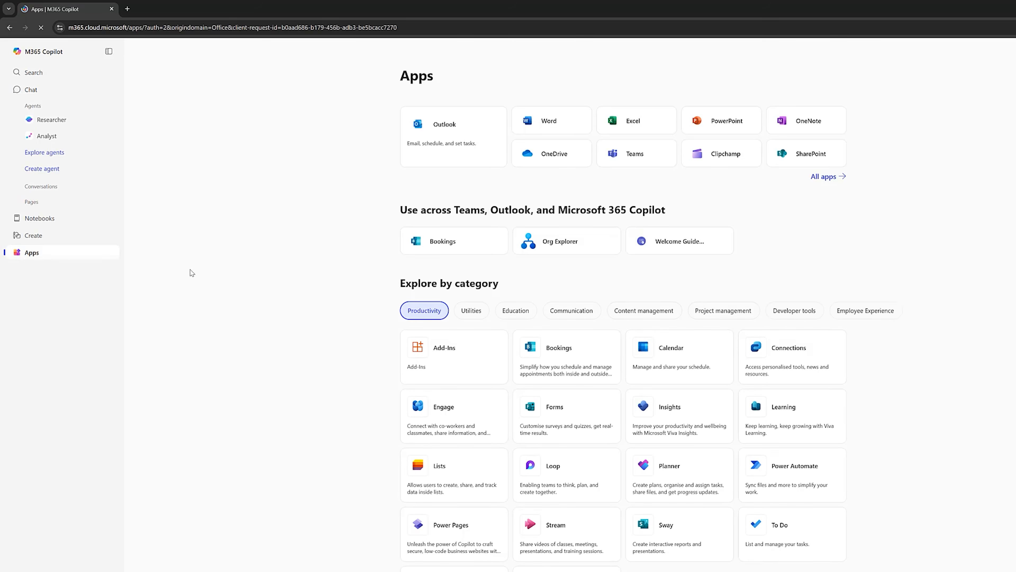
{"action": "left_click", "coordinate": [452, 146]}
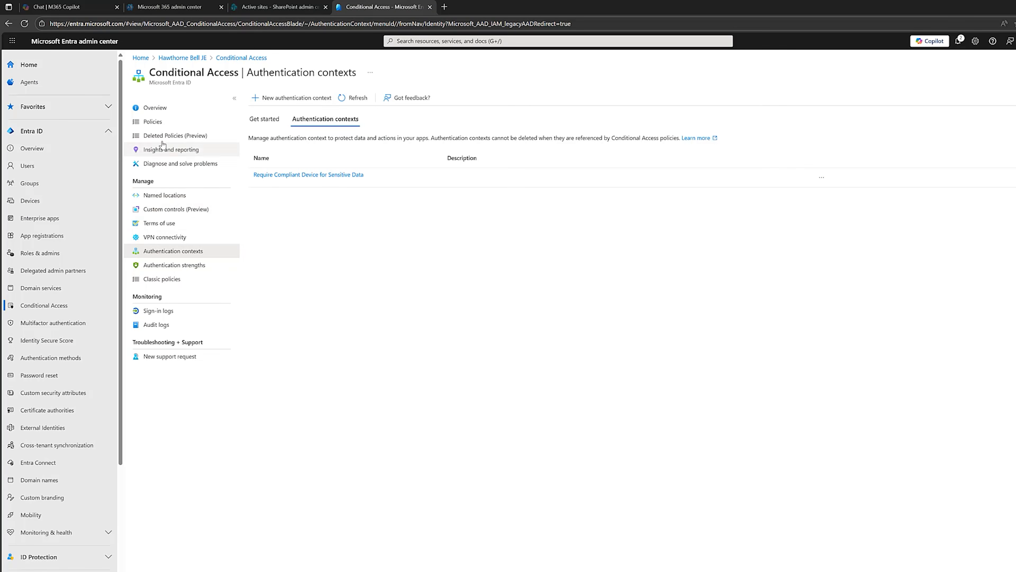
Show the Conditional Access policies list in Microsoft Entra, and open SharePoint from the Microsoft 365 apps page in the Chrome Incognito window
{"action": "left_click", "coordinate": [158, 122]}
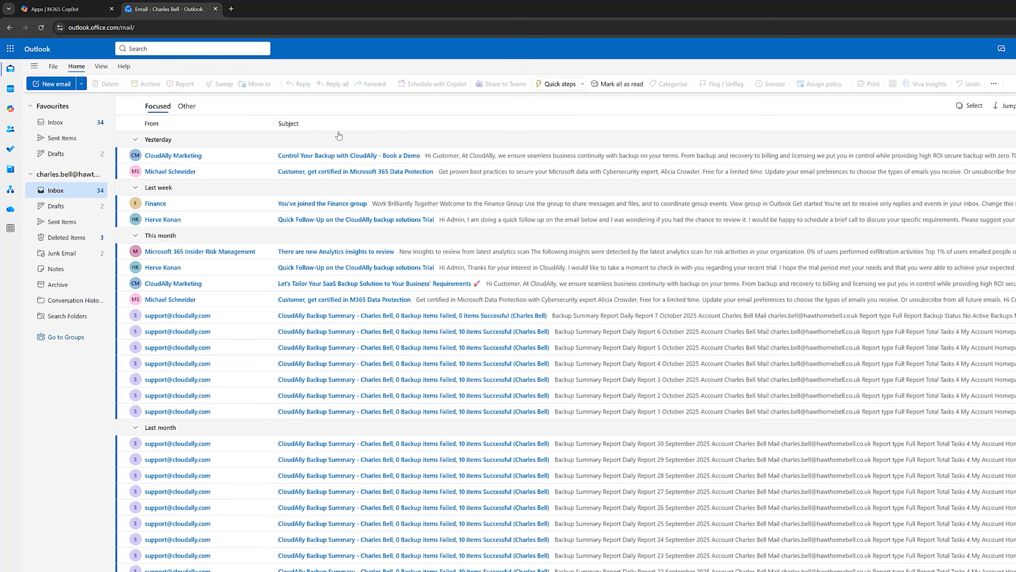
{"action": "left_click", "coordinate": [91, 16]}
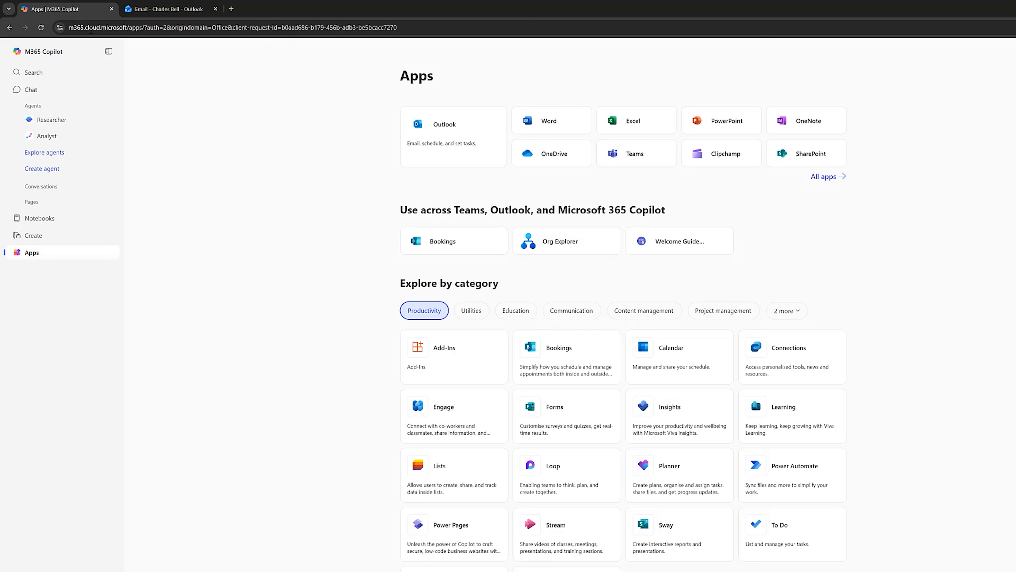
{"action": "left_click", "coordinate": [805, 158]}
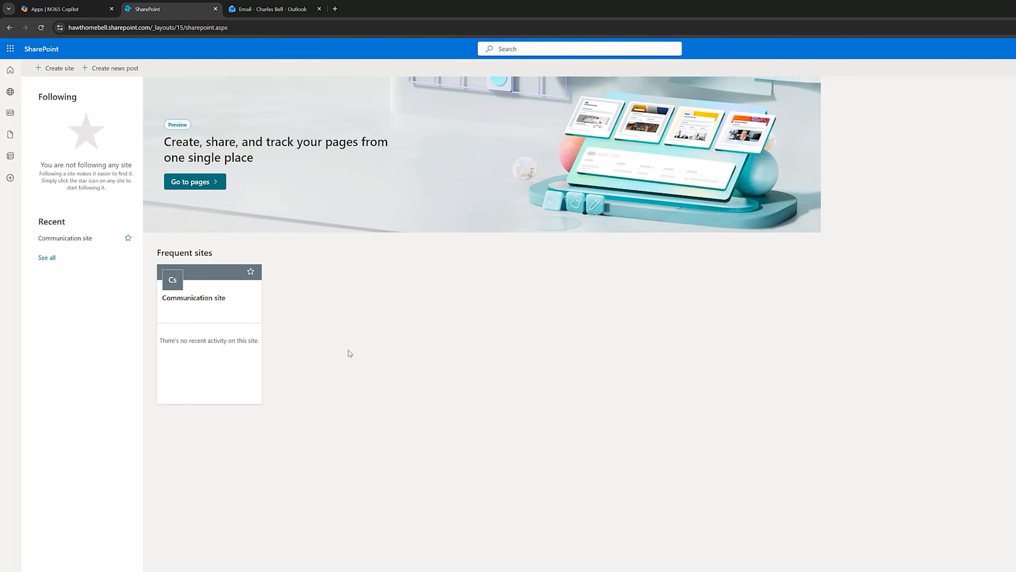
Load the hawthornebell.sharepoint.com/sites/HawthorneBellJE site in a new tab, open its Documents library and dismiss the AI pages tip
{"action": "double_click", "coordinate": [335, 8]}
{"action": "type", "text": "https://hawthornebell.sharepoint.com/sites/HawthorneBellJE"}
{"action": "key", "text": "Return"}
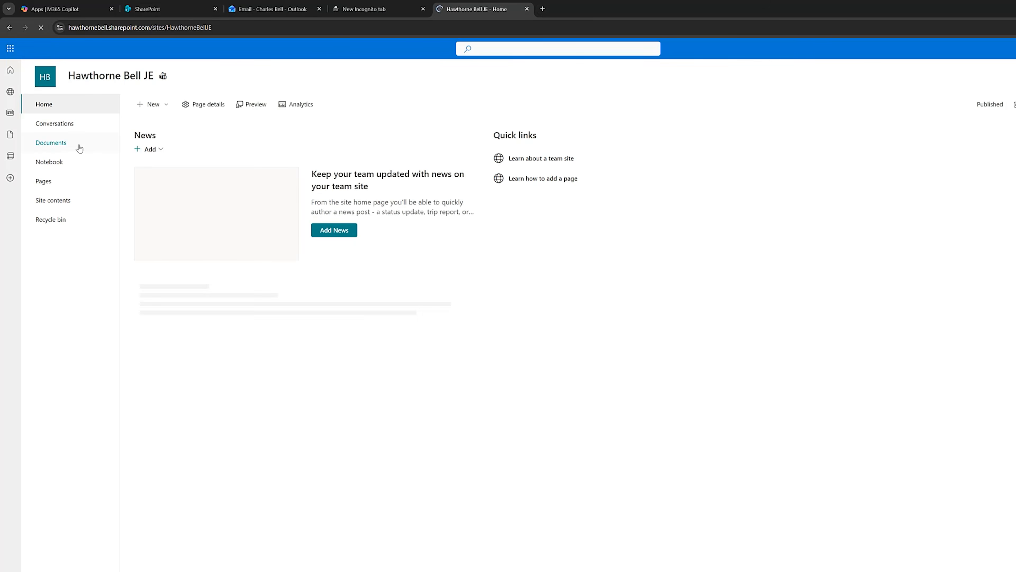
{"action": "left_click", "coordinate": [77, 144]}
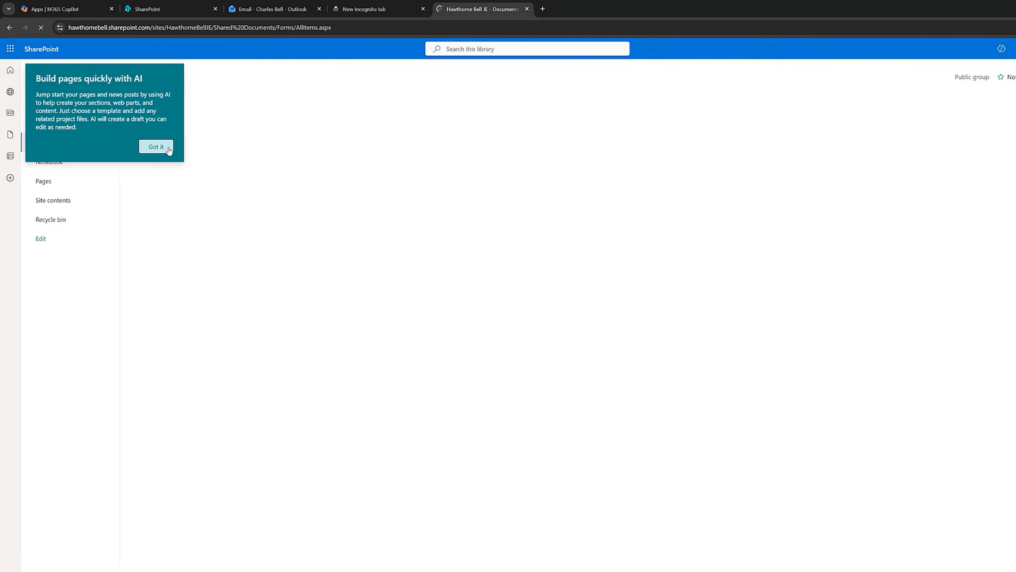
{"action": "left_click", "coordinate": [160, 147]}
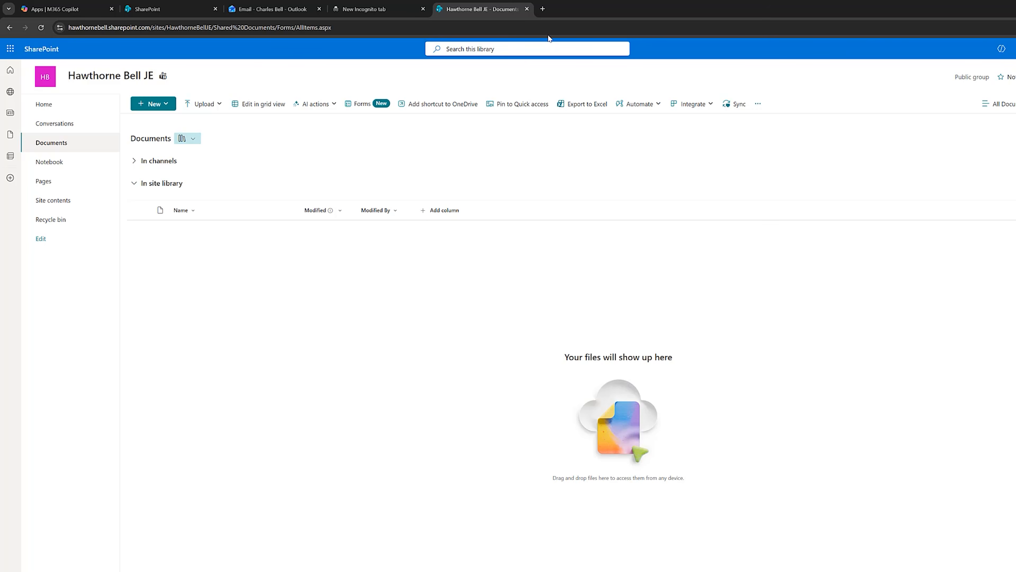
{"action": "left_click", "coordinate": [542, 9]}
{"action": "type", "text": "https://hawthornebell.sharepoint.com/sites/Finance"}
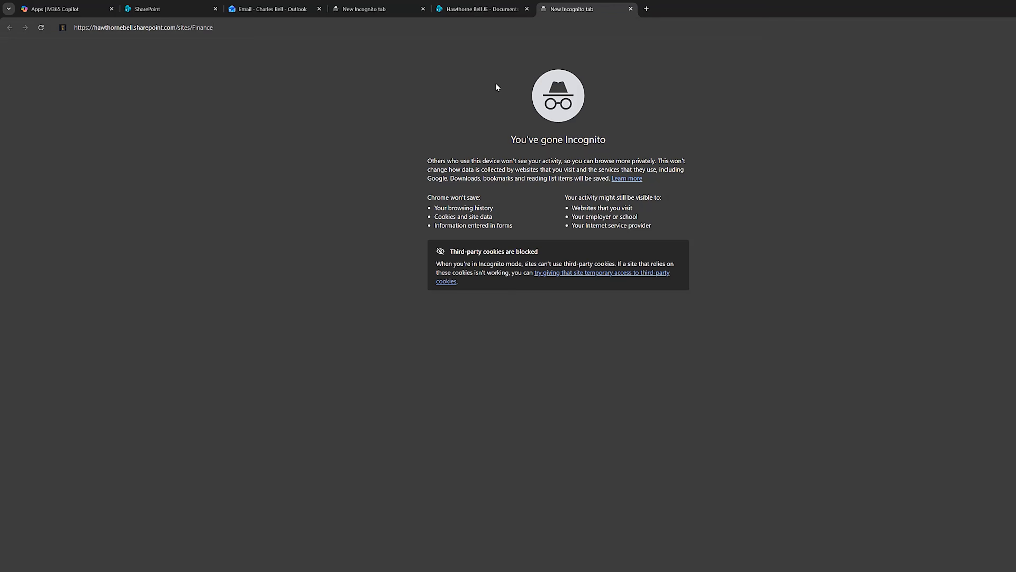
{"action": "key", "text": "Return"}
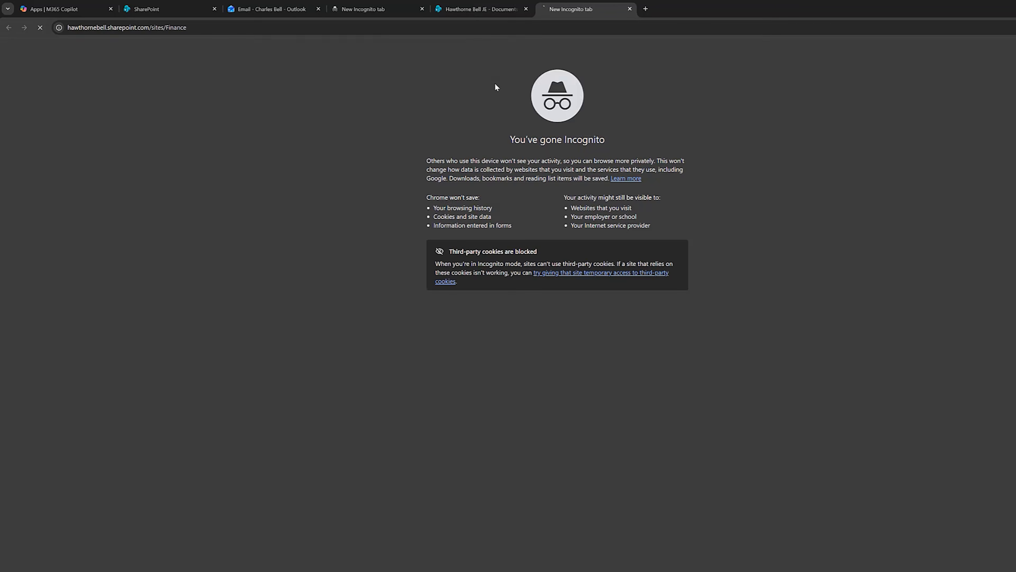